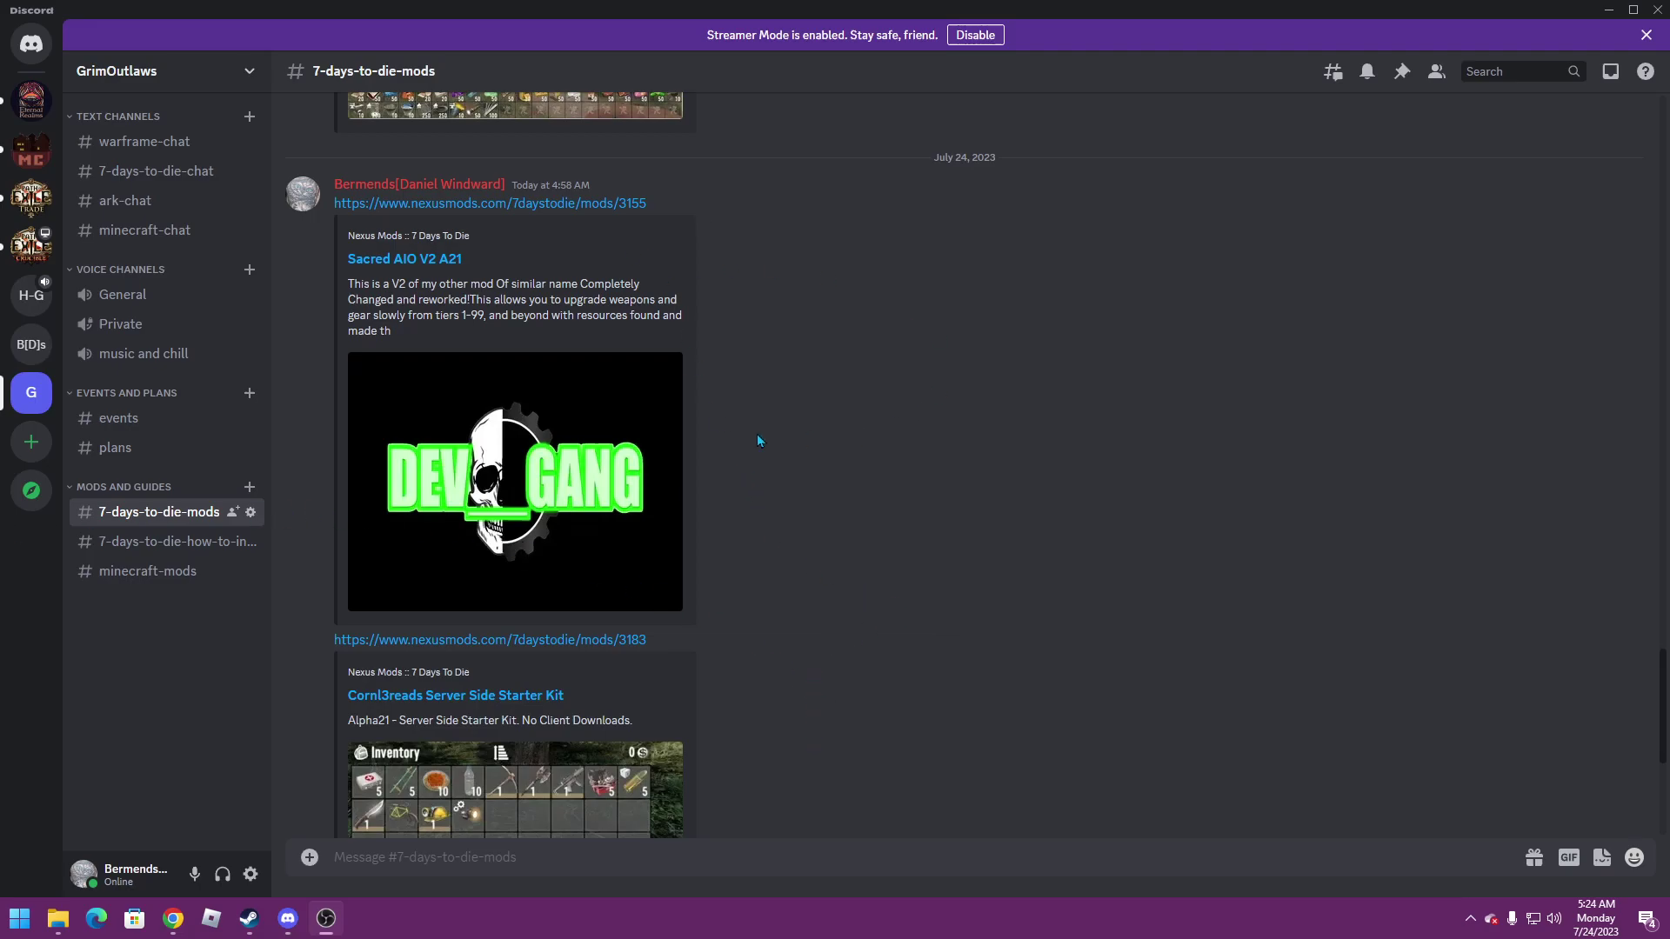
scroll(679, 430, "up", 4)
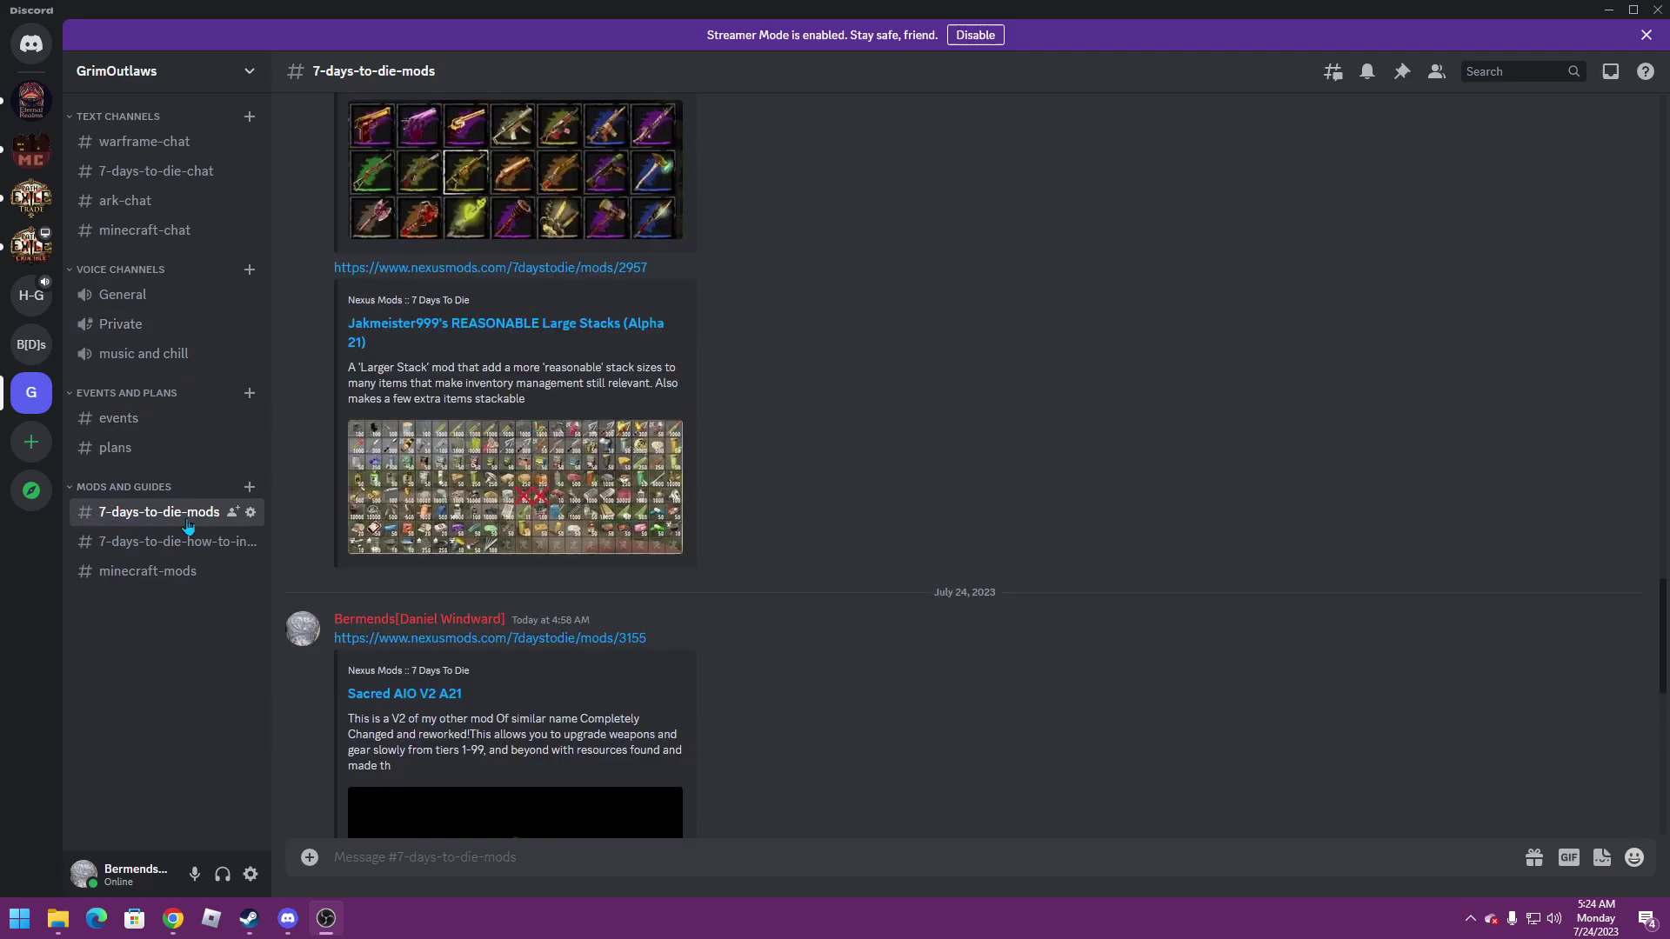
scroll(535, 392, "up", 5)
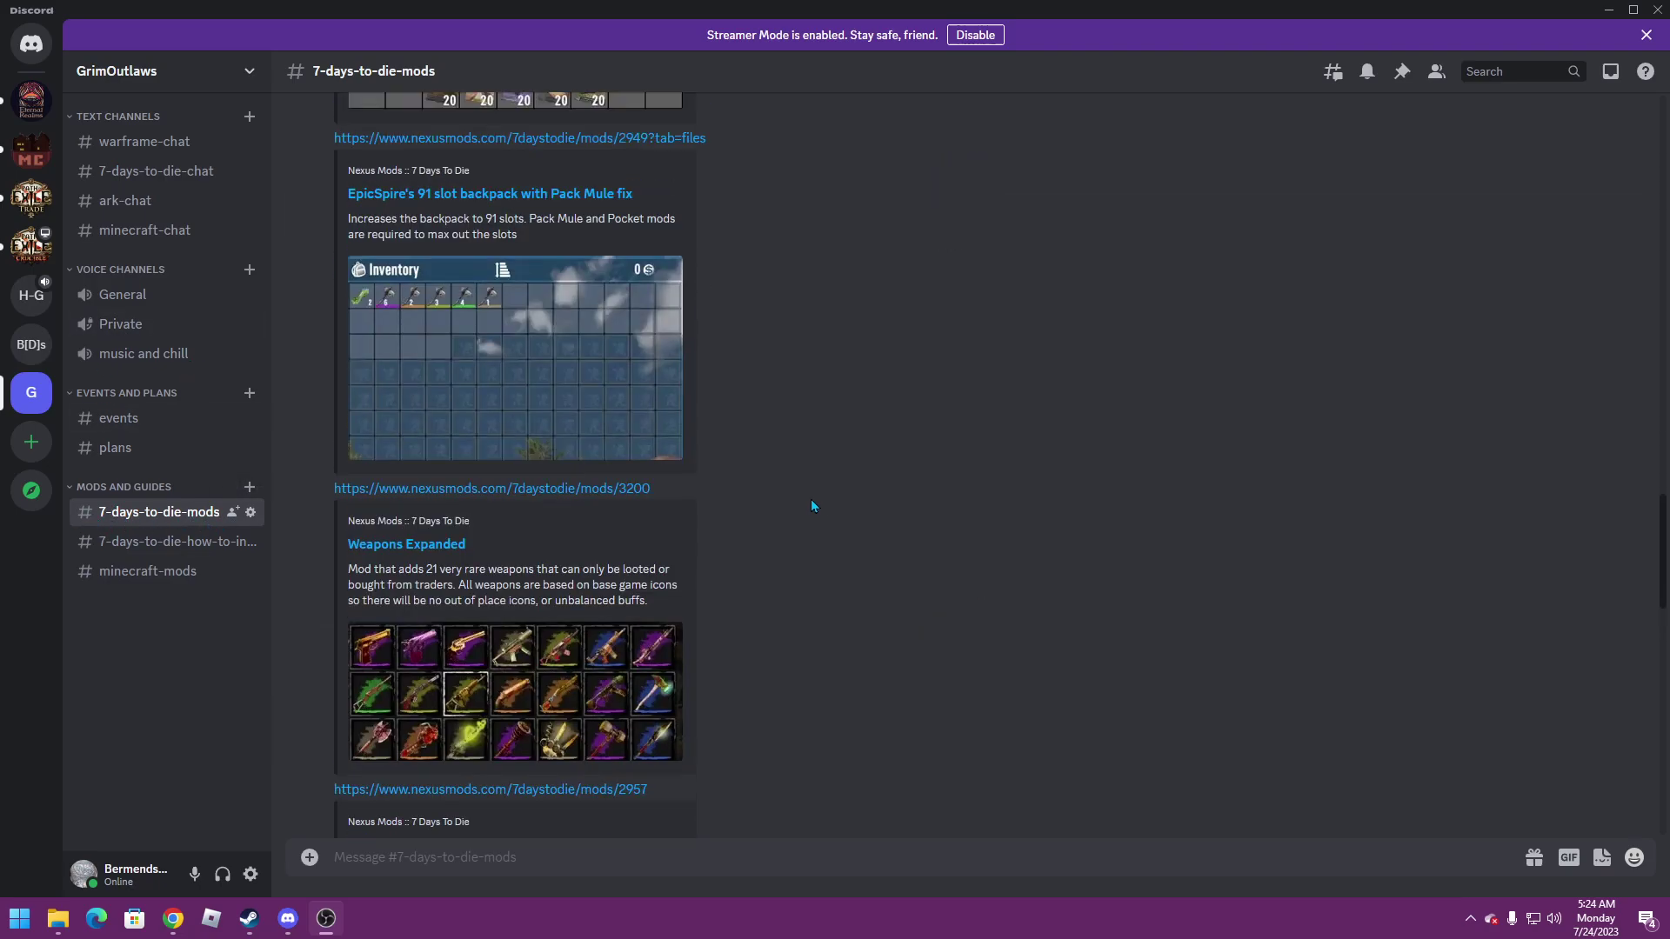
scroll(535, 304, "up", 4)
scroll(528, 238, "up", 3)
scroll(528, 238, "up", 3)
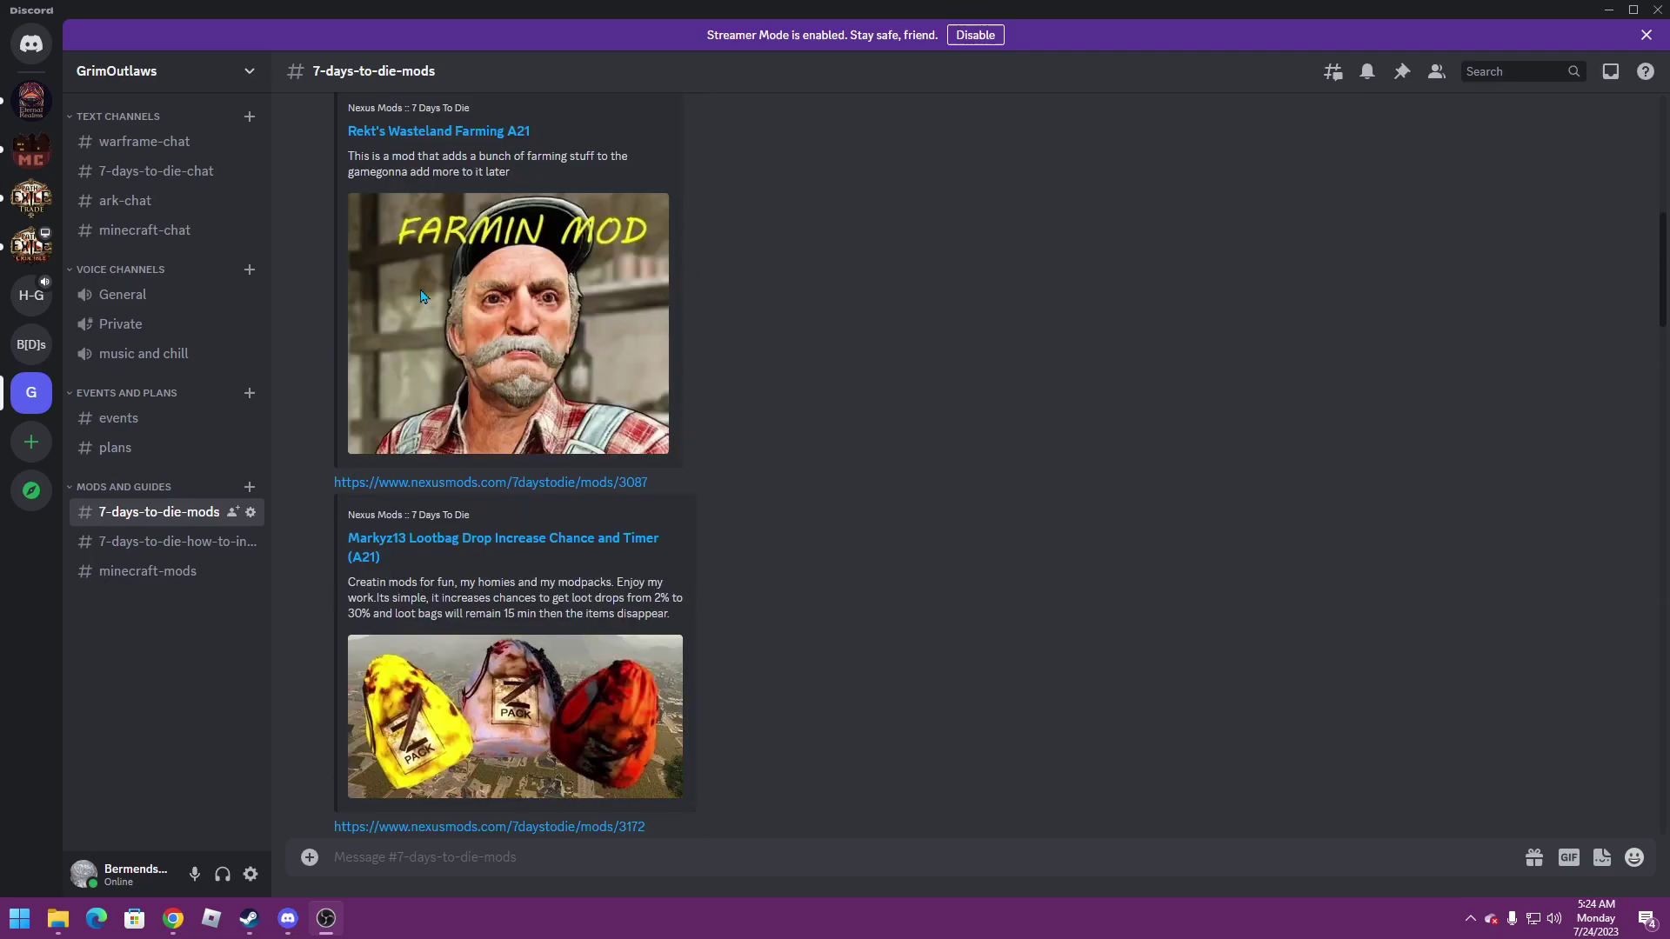
scroll(517, 321, "up", 3)
scroll(517, 321, "down", 5)
scroll(517, 321, "down", 5)
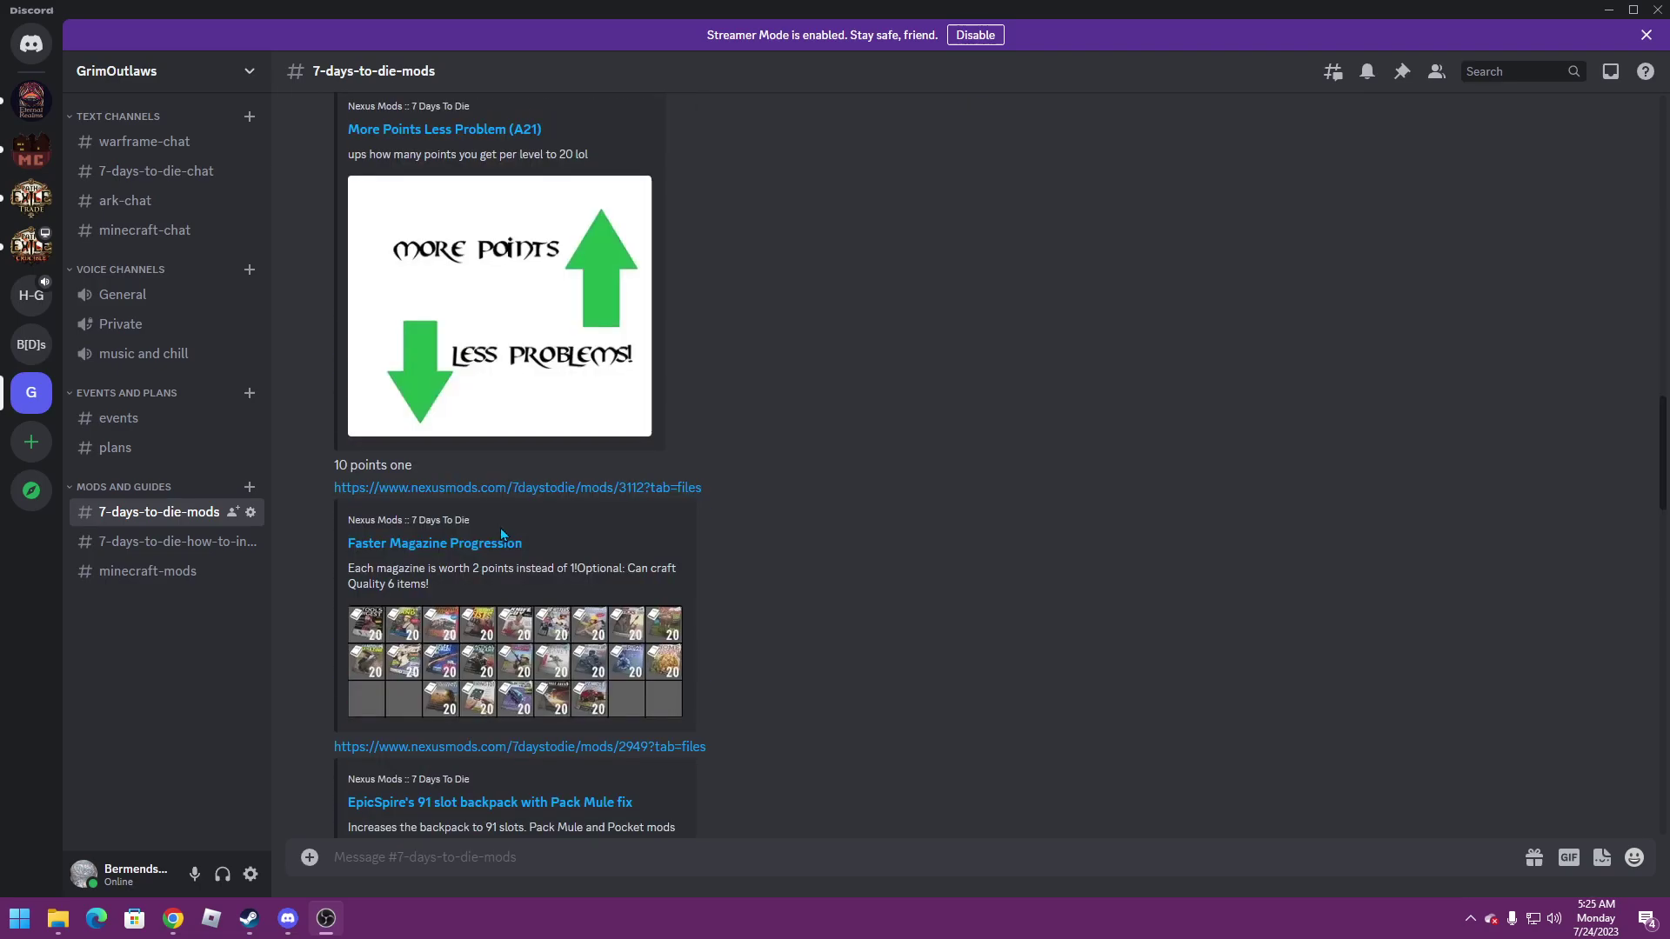
scroll(443, 517, "down", 4)
scroll(443, 517, "down", 6)
scroll(476, 334, "down", 1)
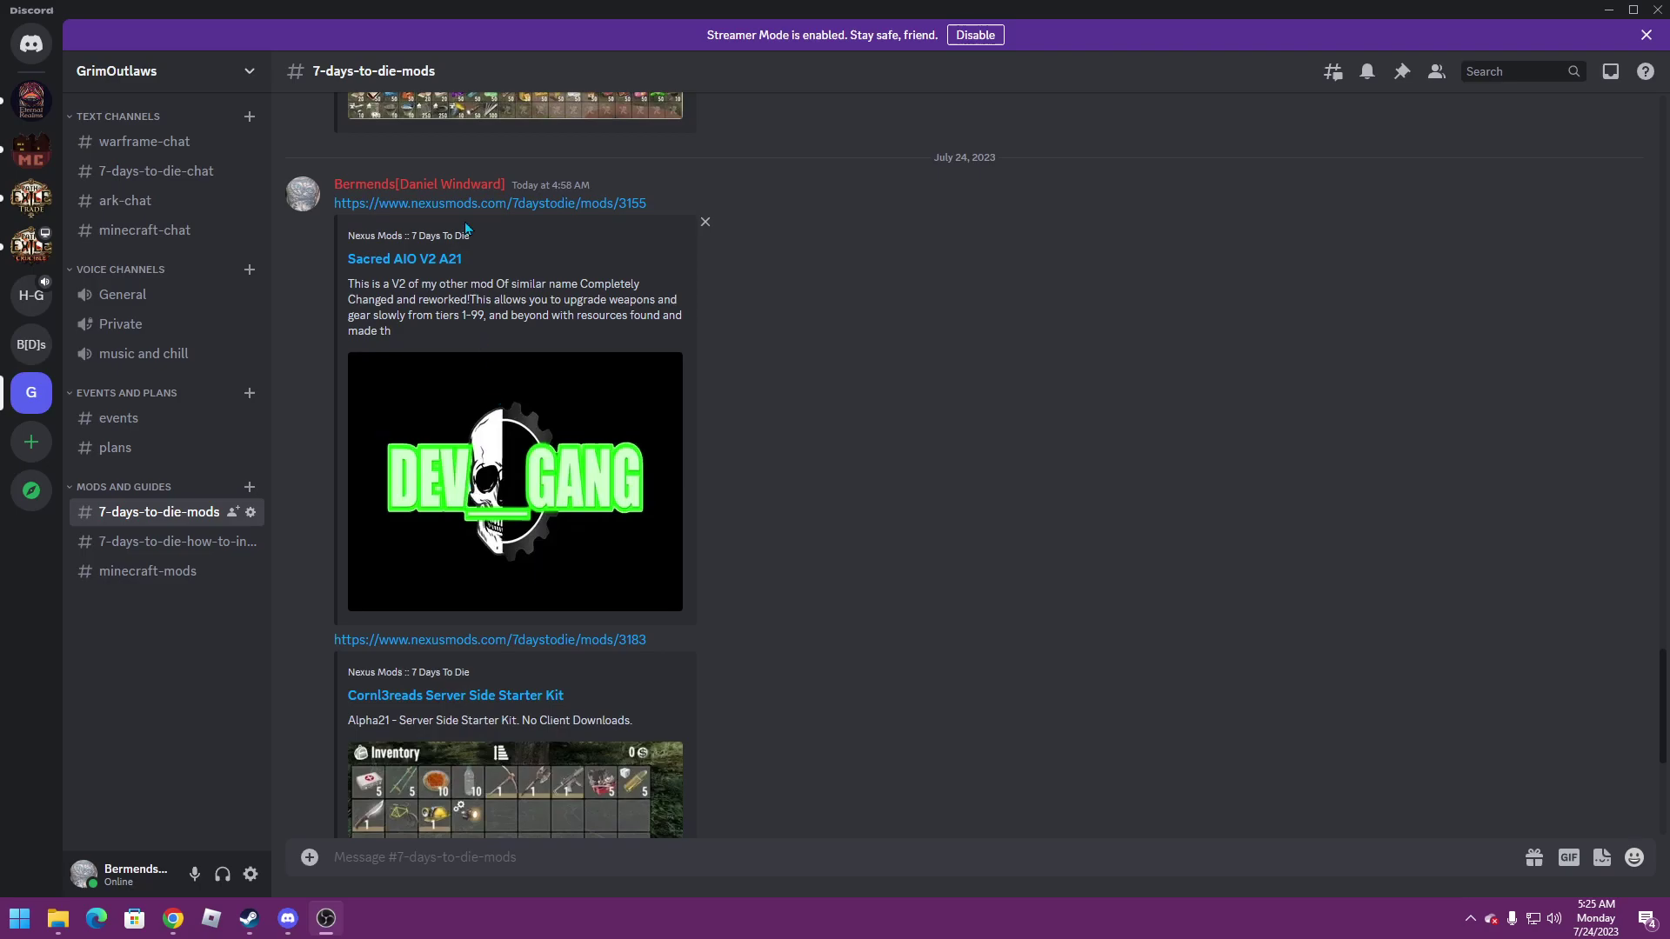
Download the Sacred AIO V2 A21 rar from its Nexus Mods page using the free slow download.
left_click(490, 204)
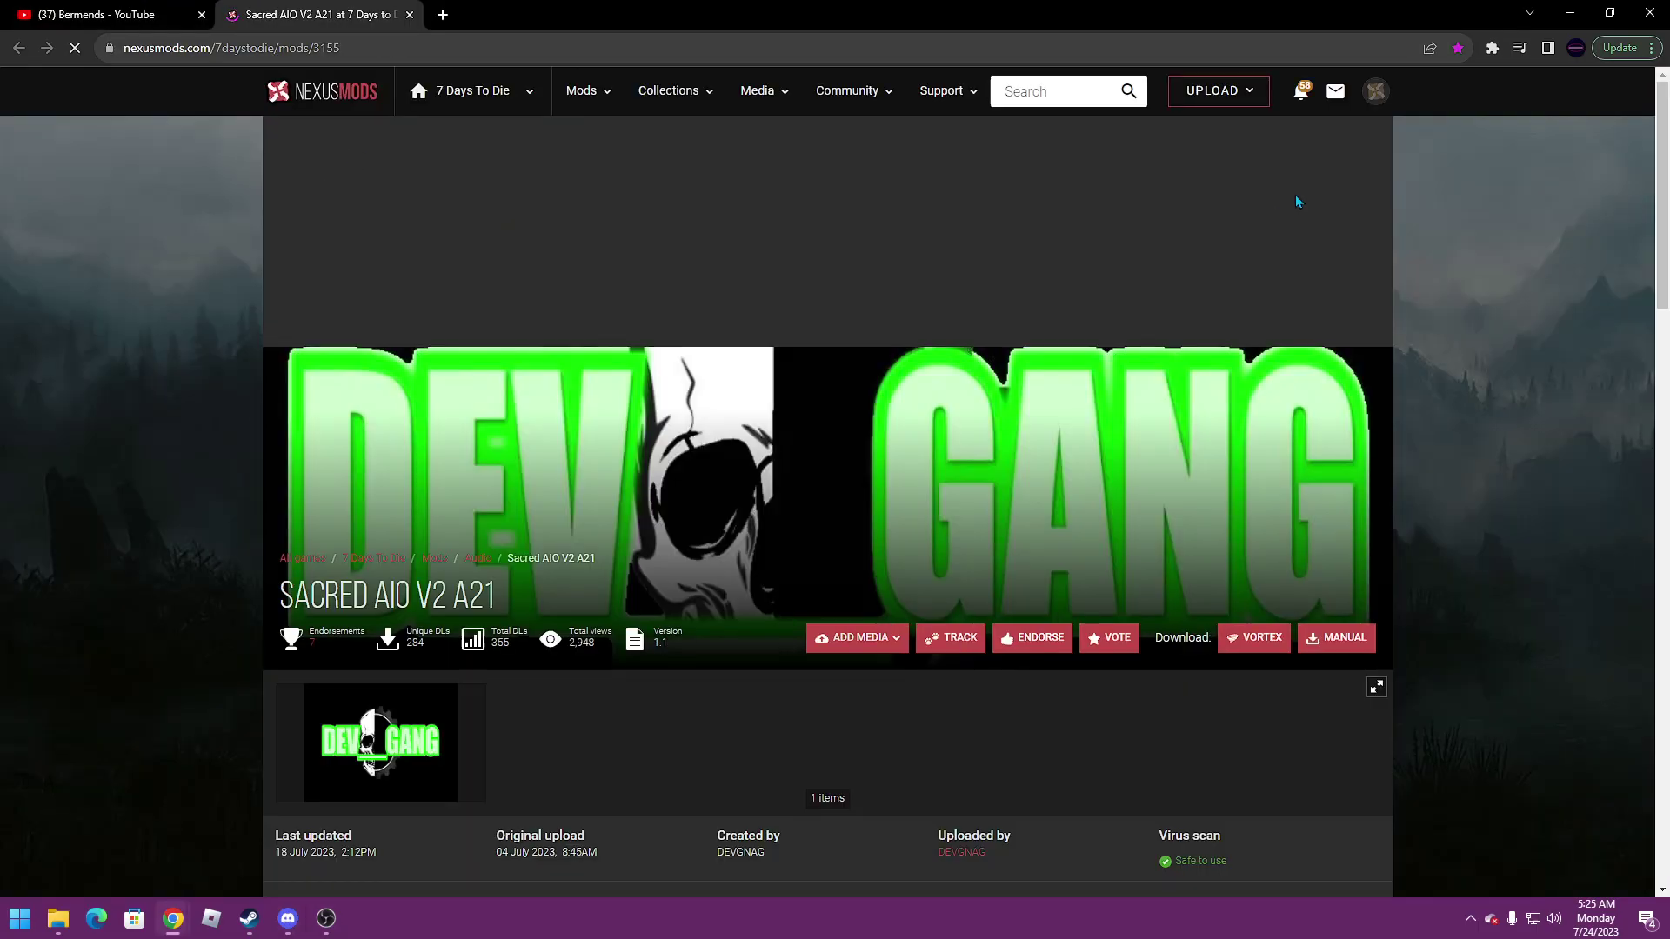
left_click(1376, 89)
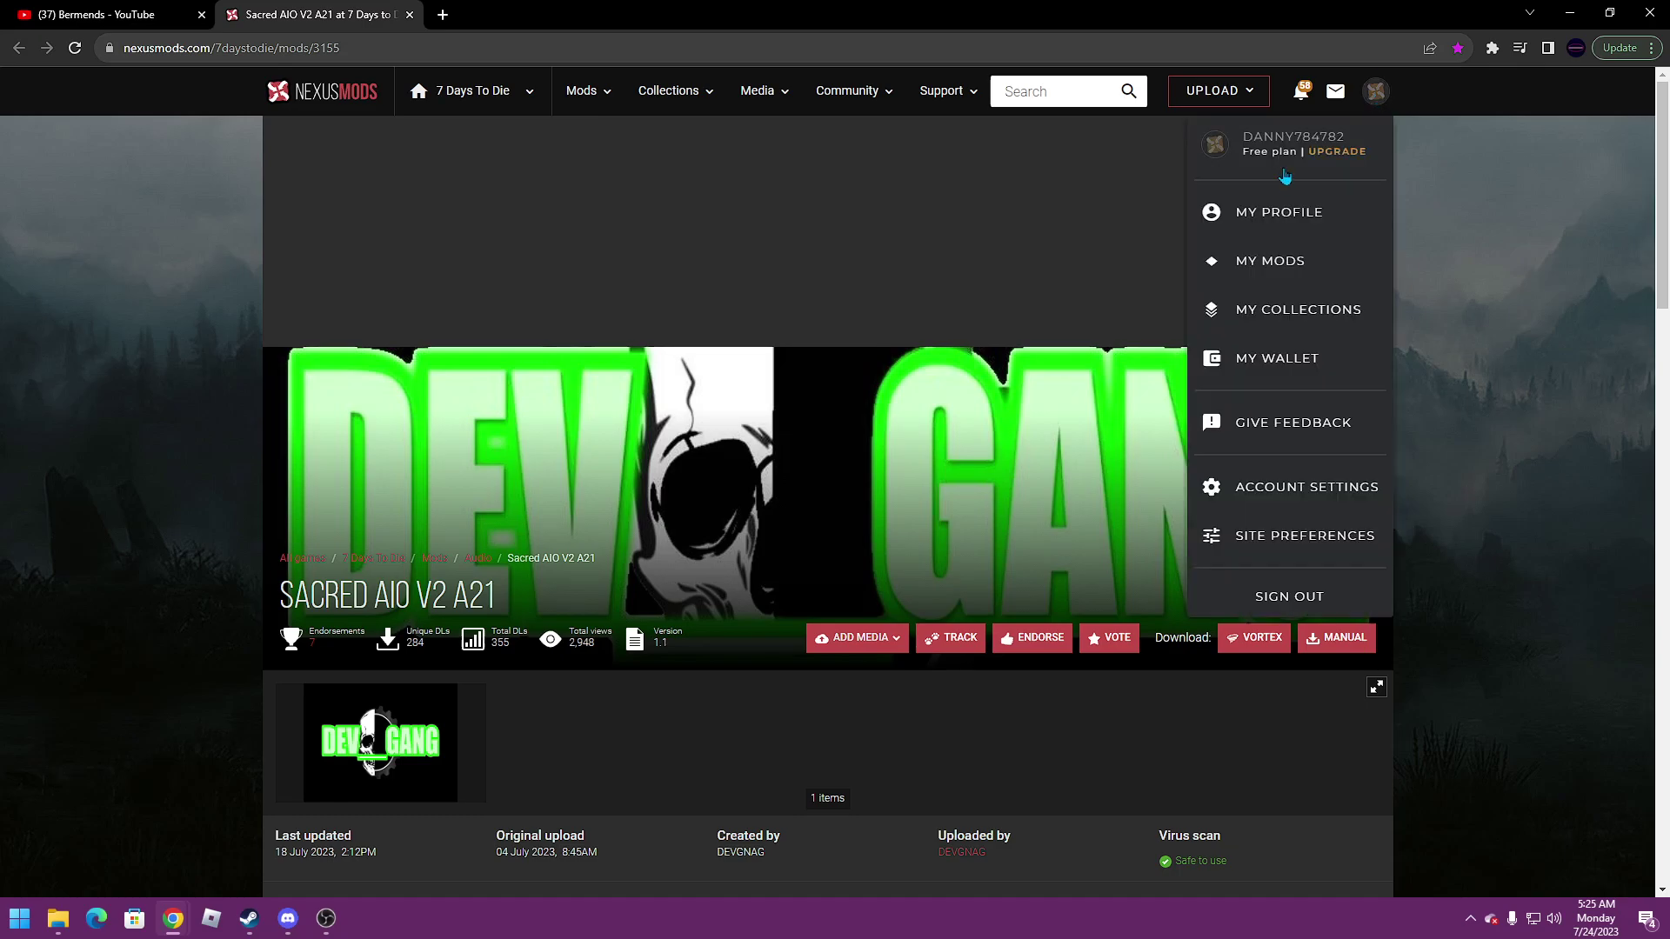
left_click(1376, 92)
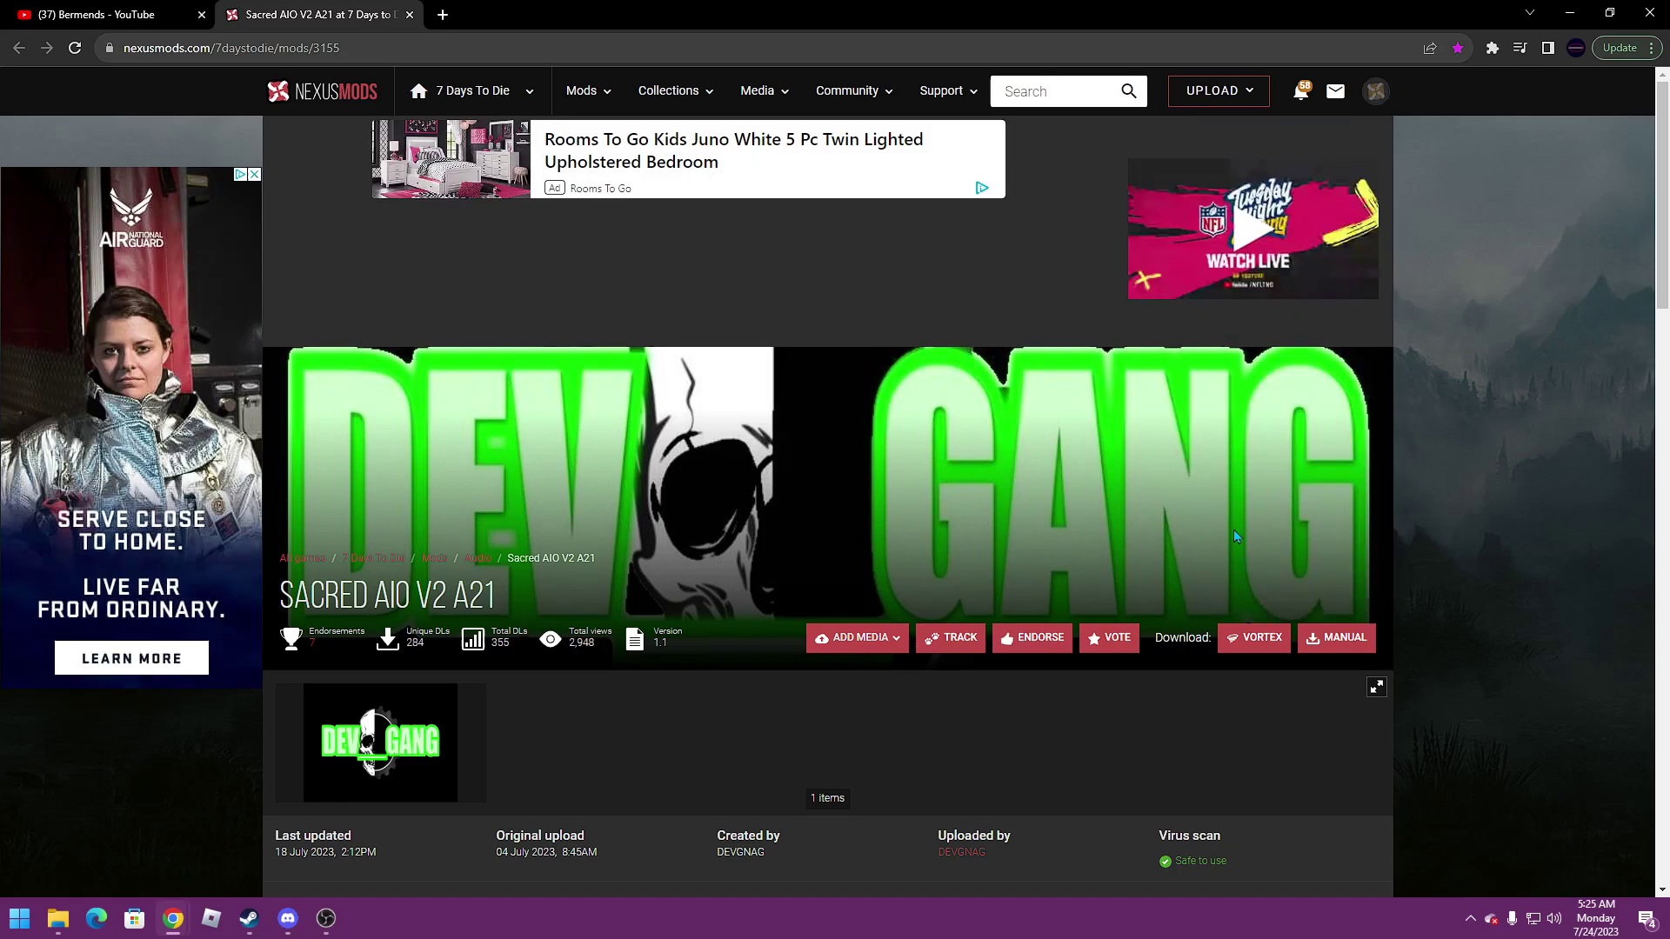
left_click(1335, 638)
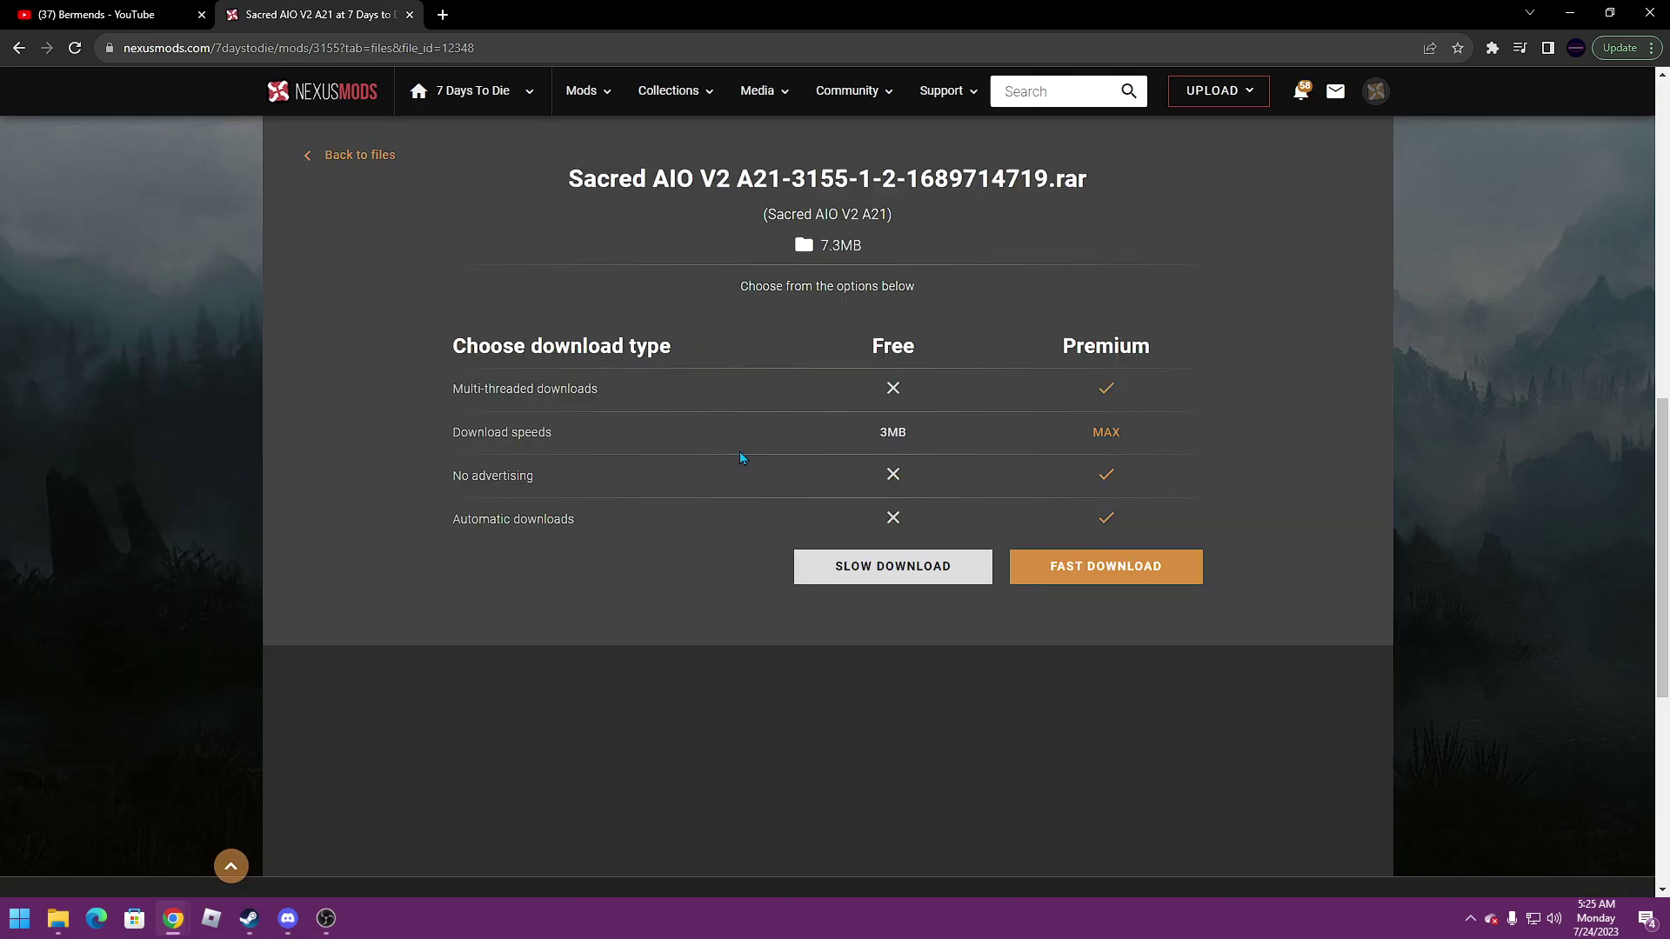
left_click(888, 566)
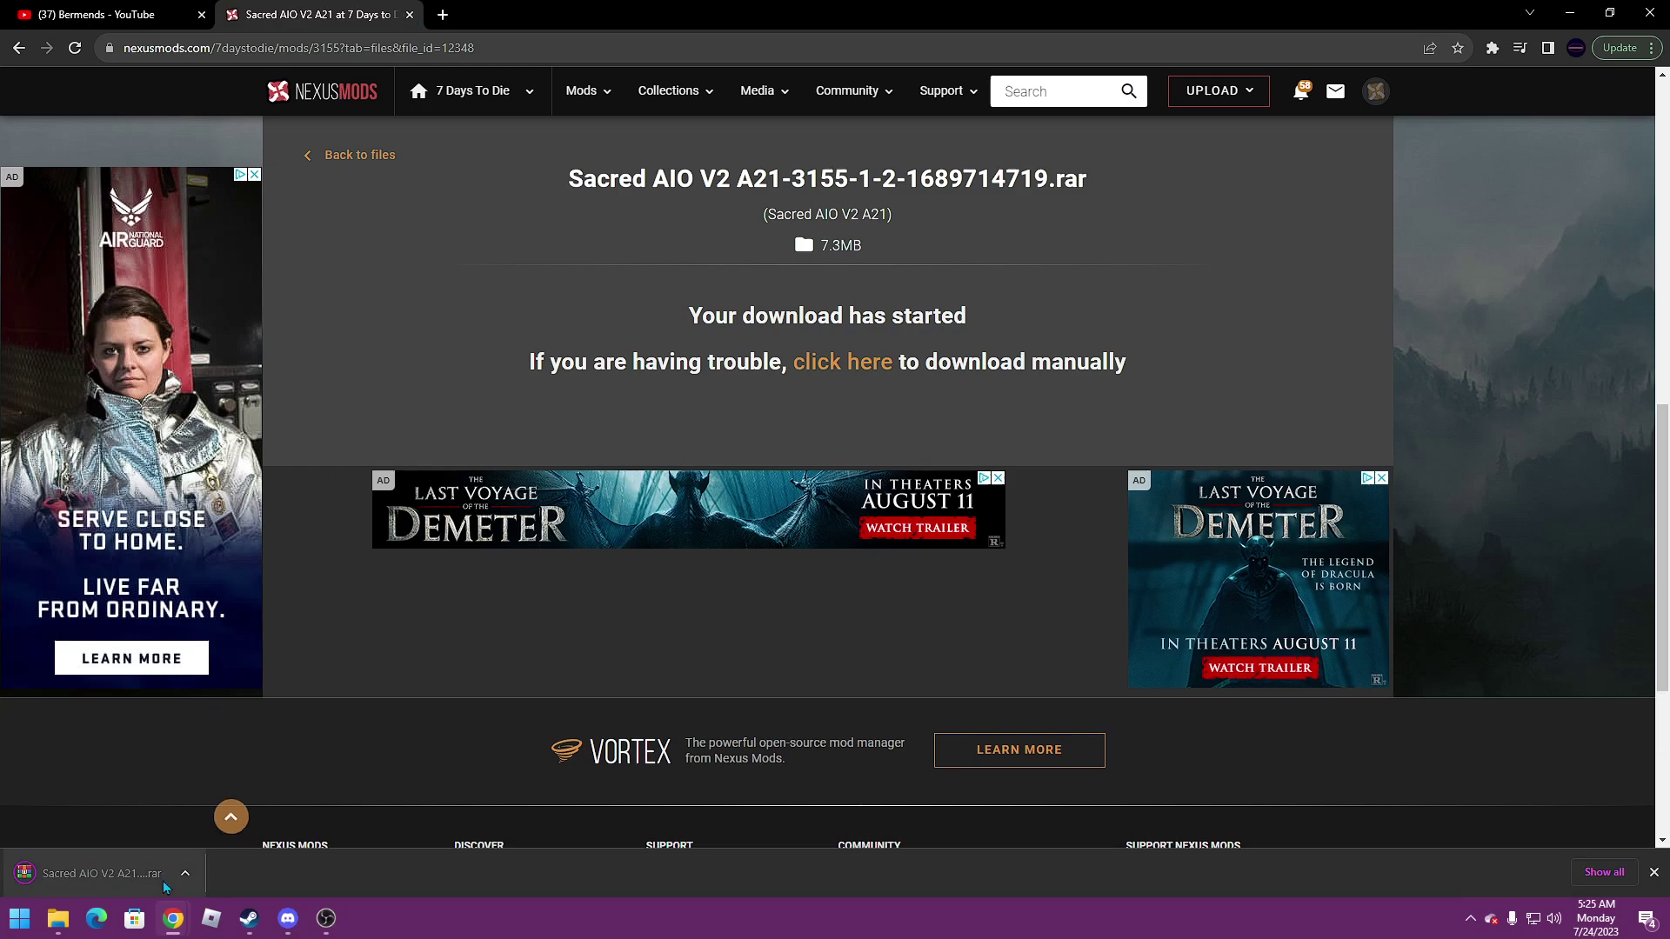
Show the downloaded rar in its Downloads folder and minimize Chrome.
left_click(185, 873)
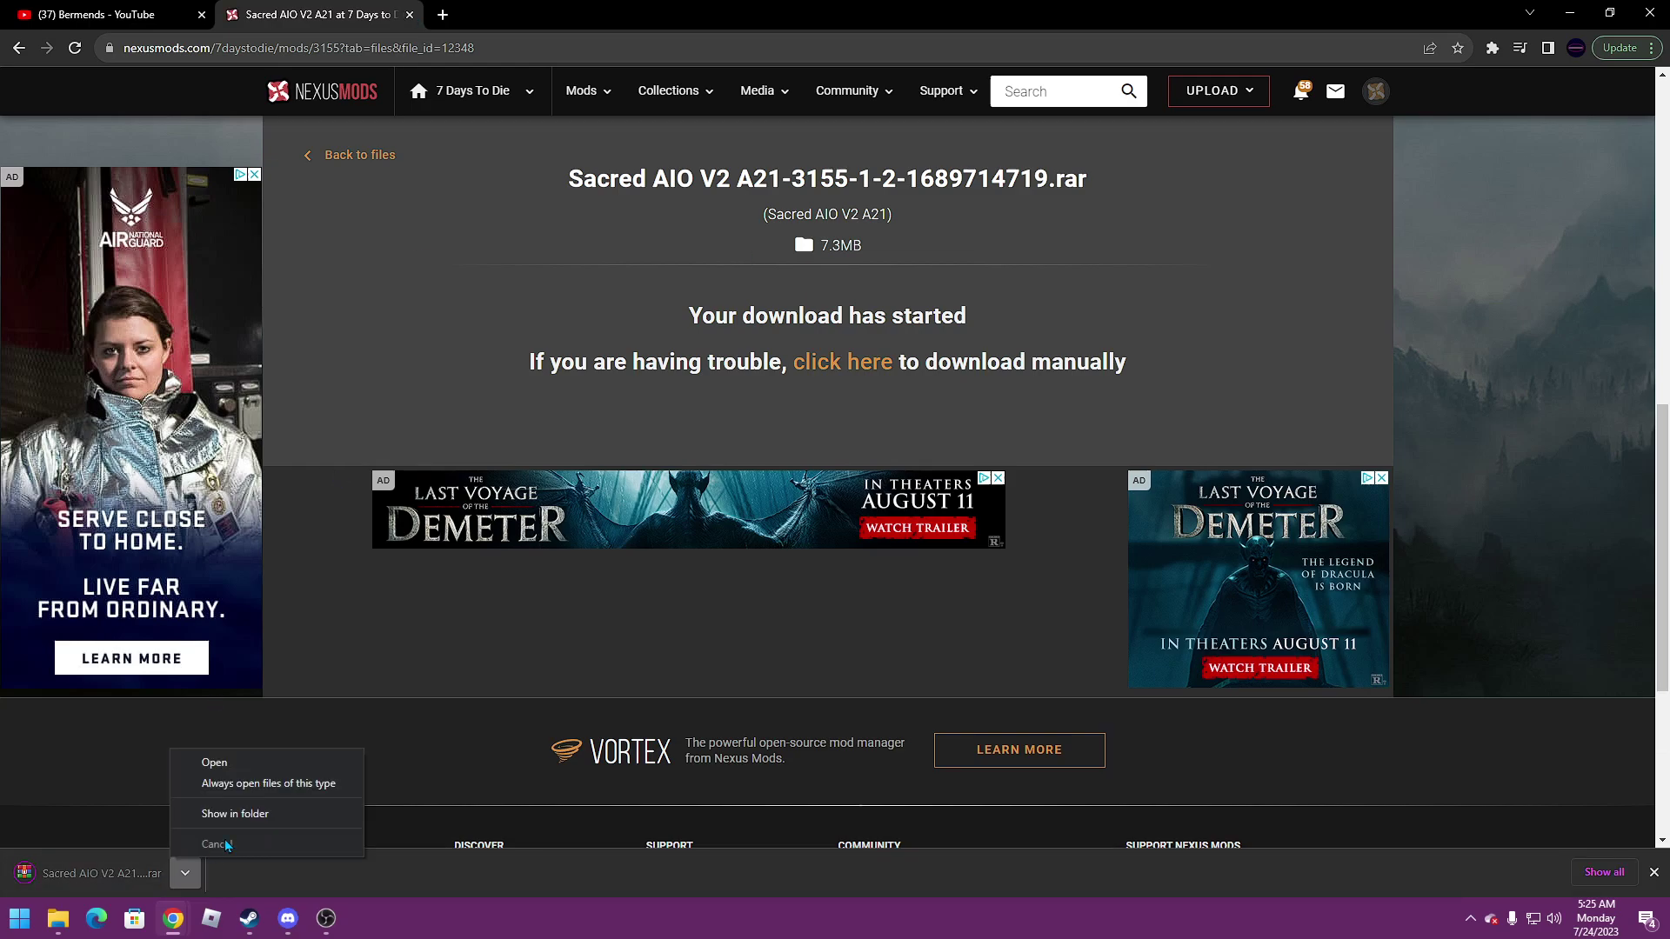
left_click(243, 815)
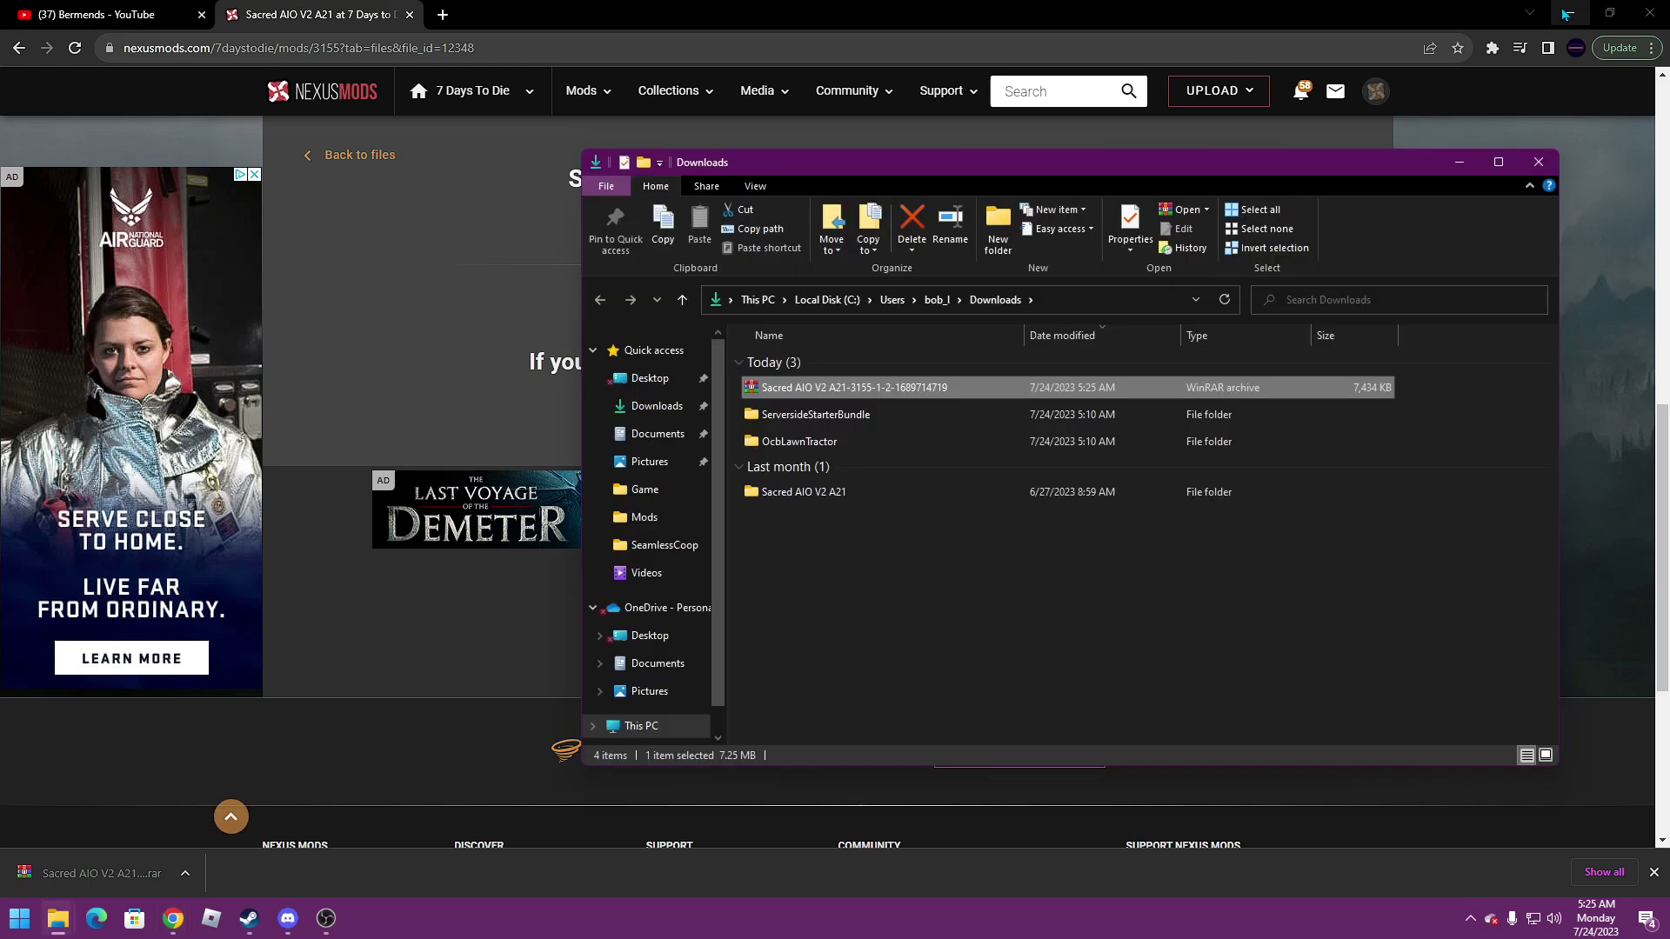
left_click(1568, 14)
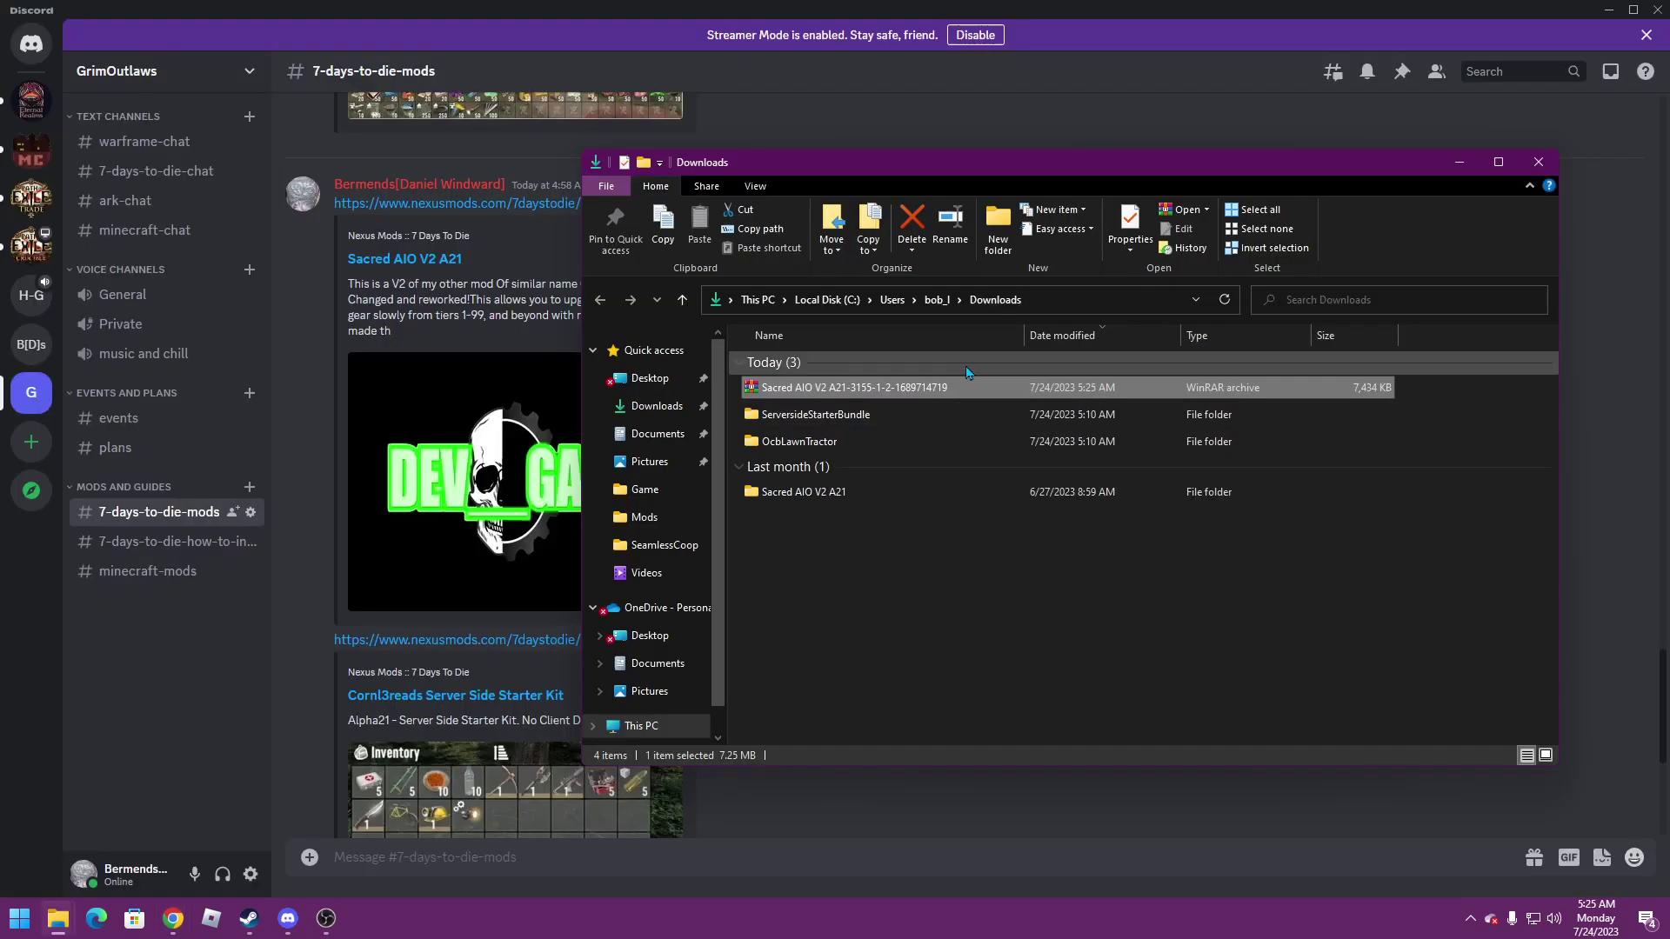
Extract the Sacred AIO V2 A21 archive here with Yes to All, then bring Steam forward.
right_click(815, 393)
left_click(893, 479)
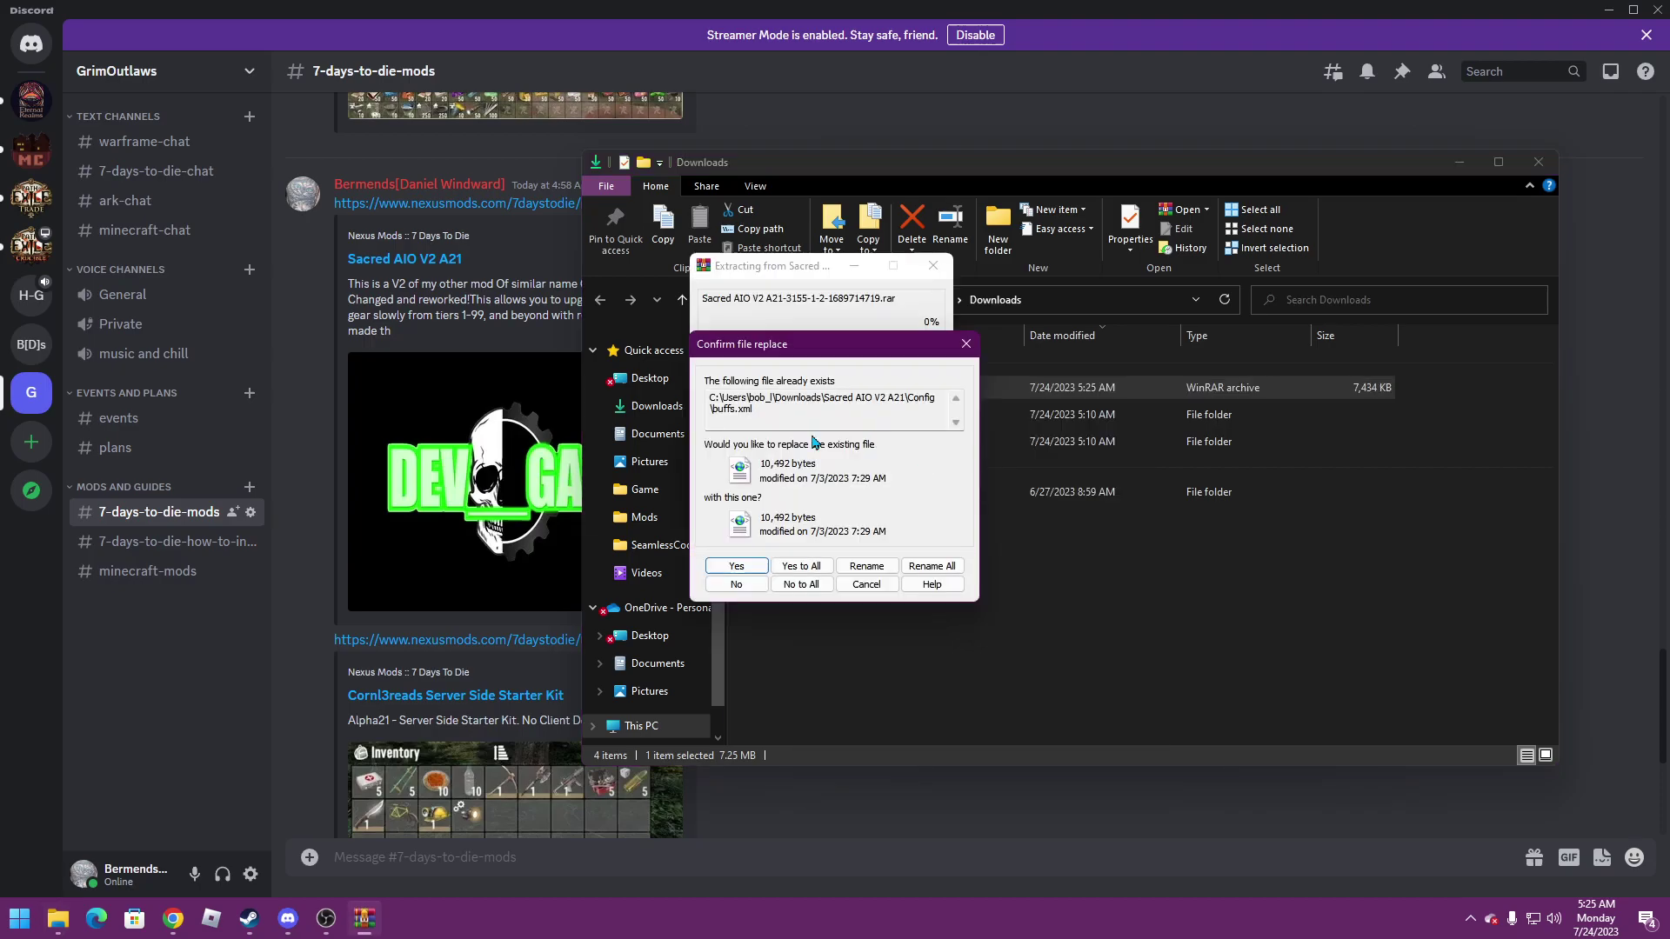
left_click(802, 564)
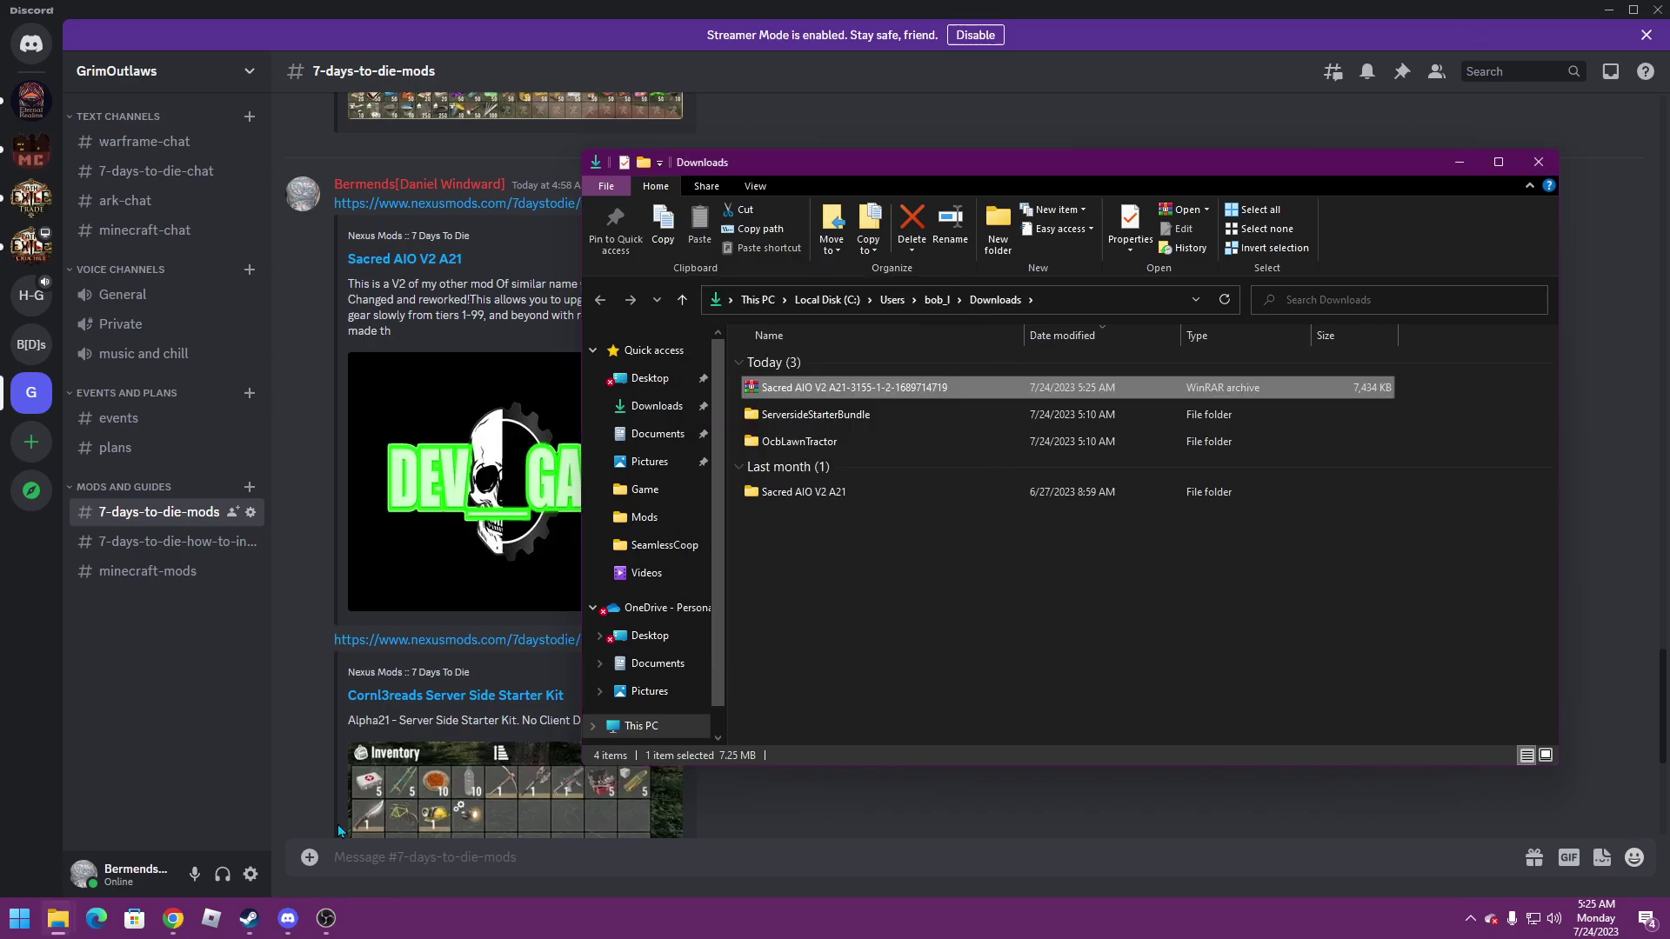
mouse_move(249, 919)
left_click(272, 865)
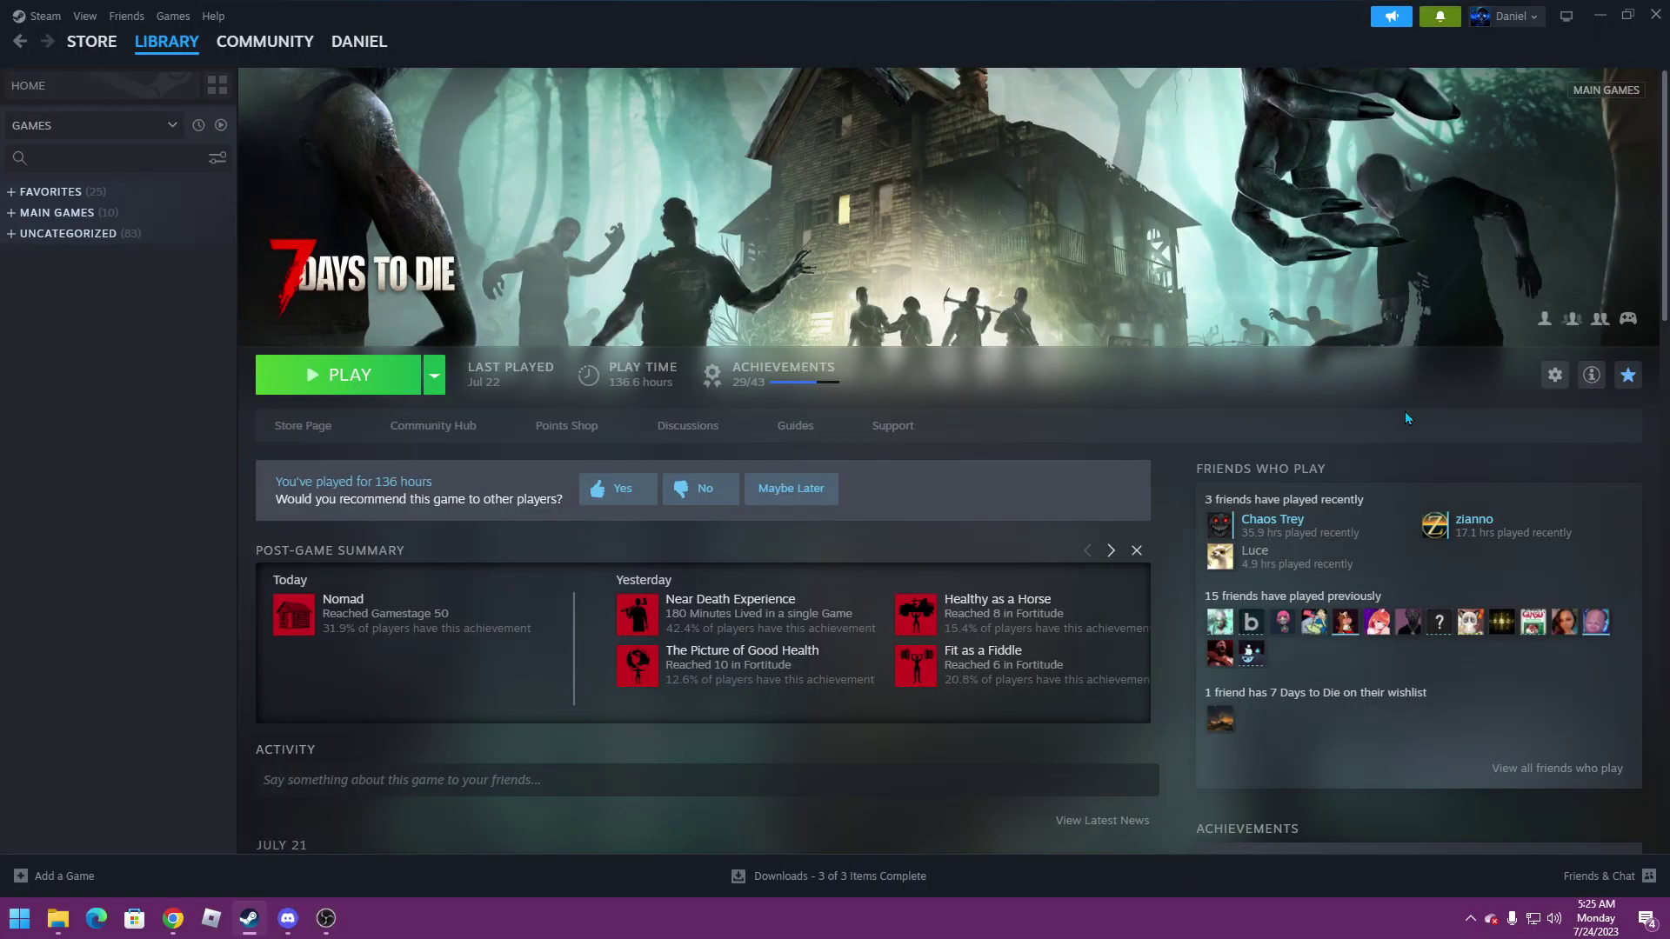
Browse the 7 Days to Die local files from the game's Manage menu in Steam.
left_click(1557, 377)
mouse_move(1488, 494)
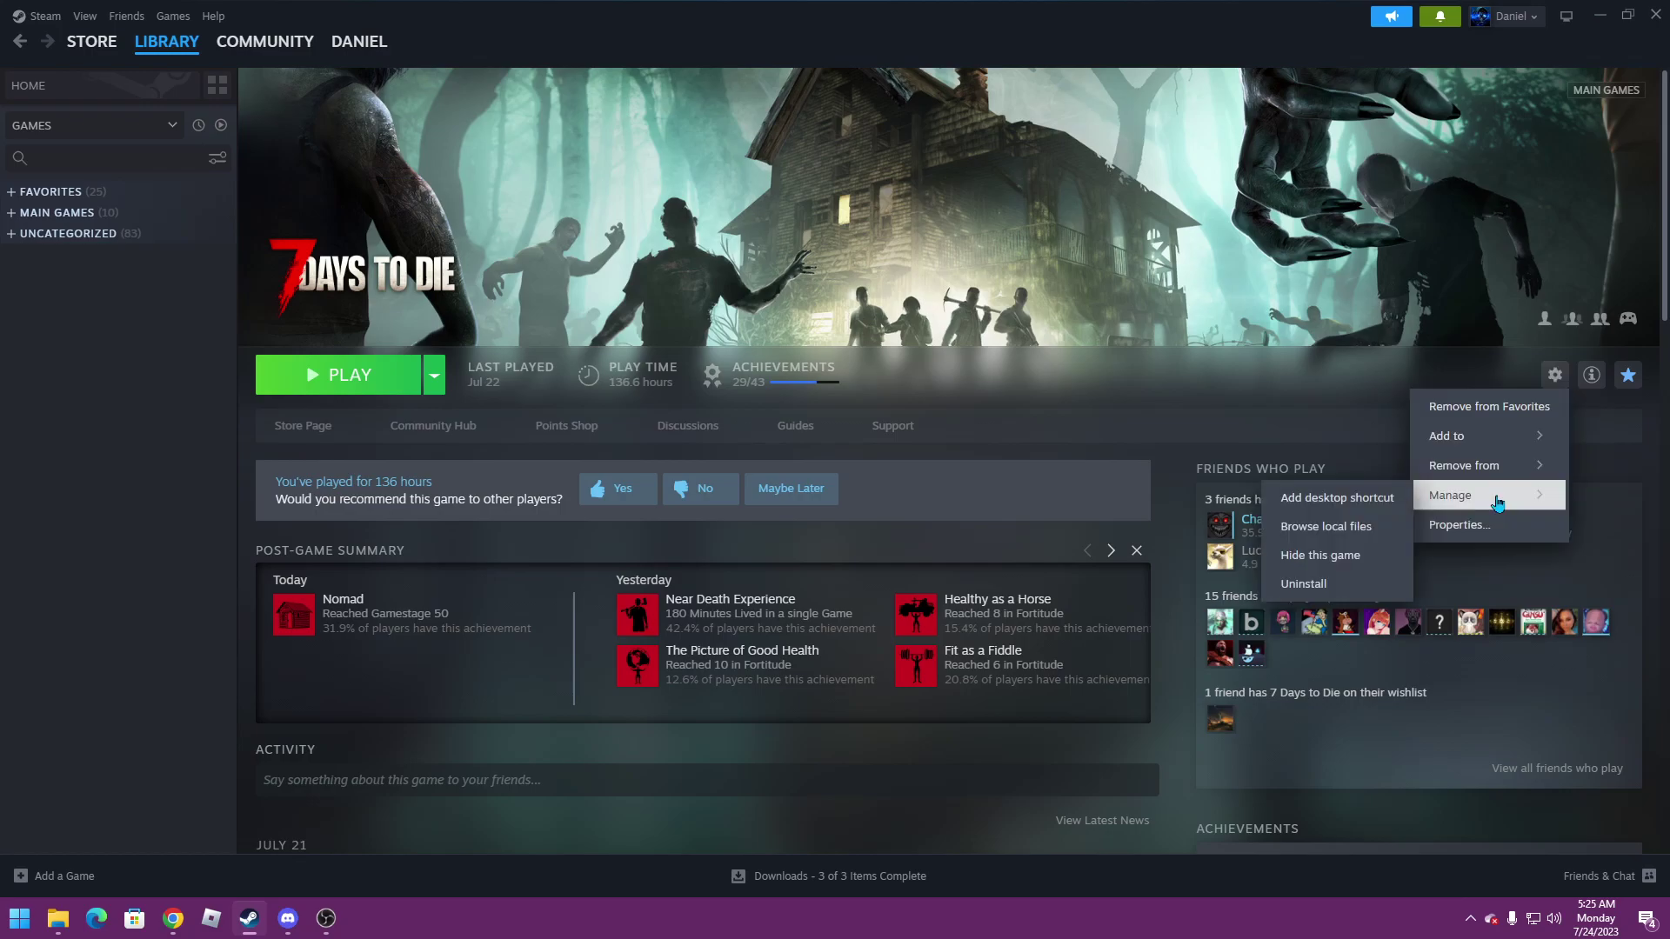
left_click(1365, 534)
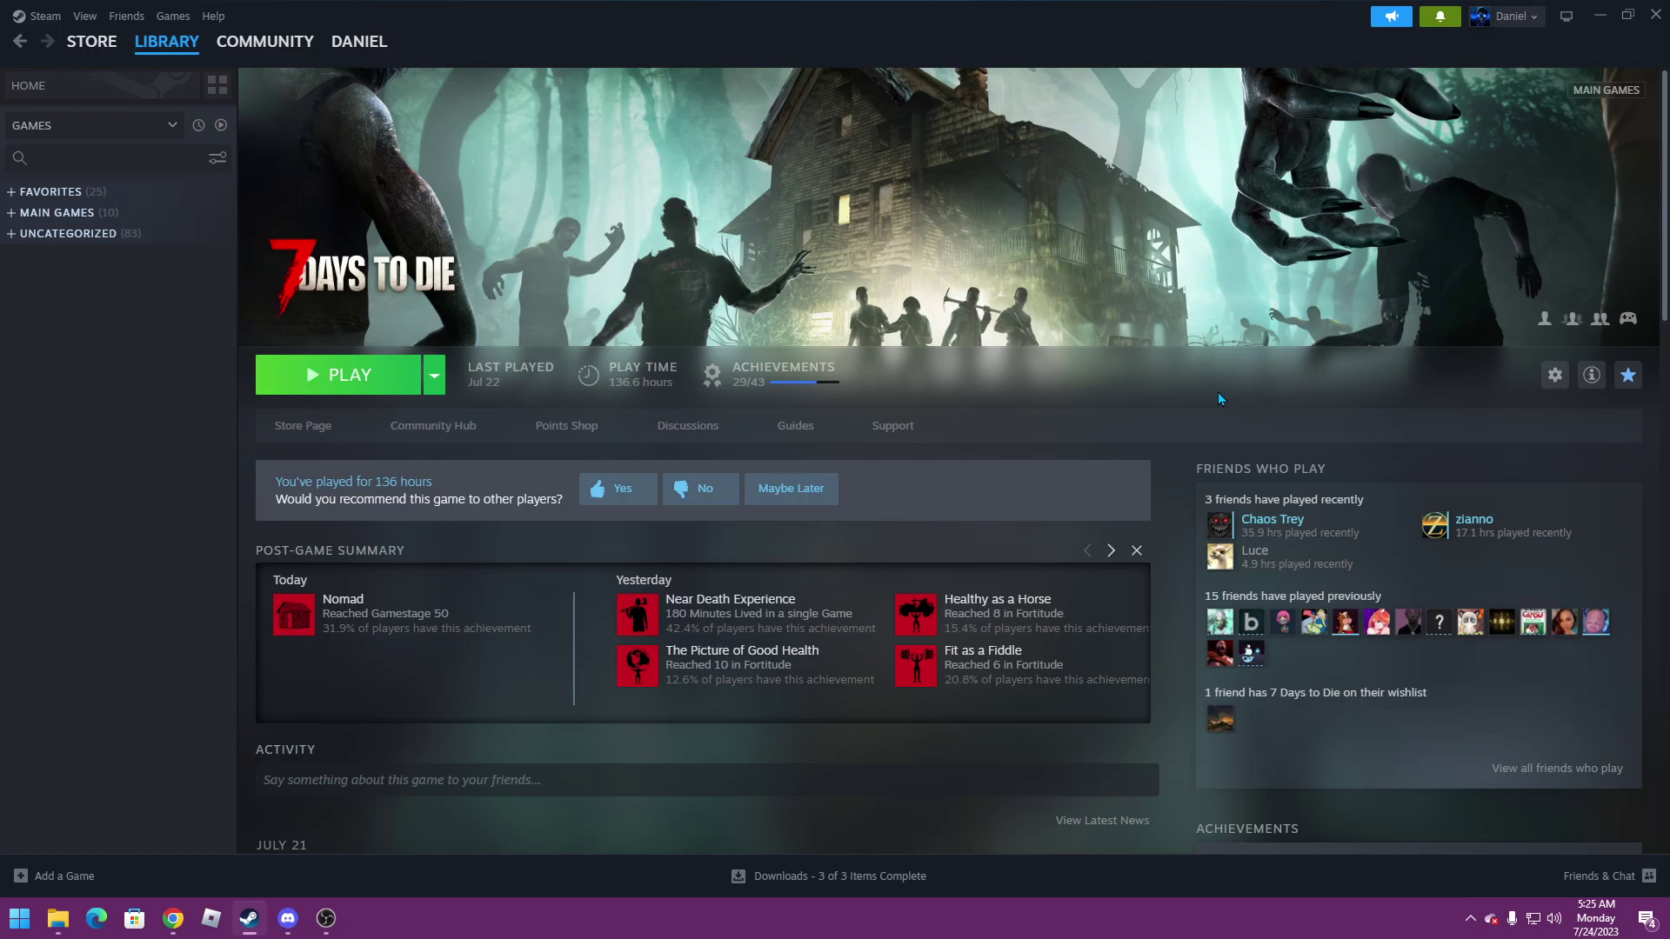
Close Steam, arrange the game and Downloads windows side by side, and open Mods.
left_click(1658, 12)
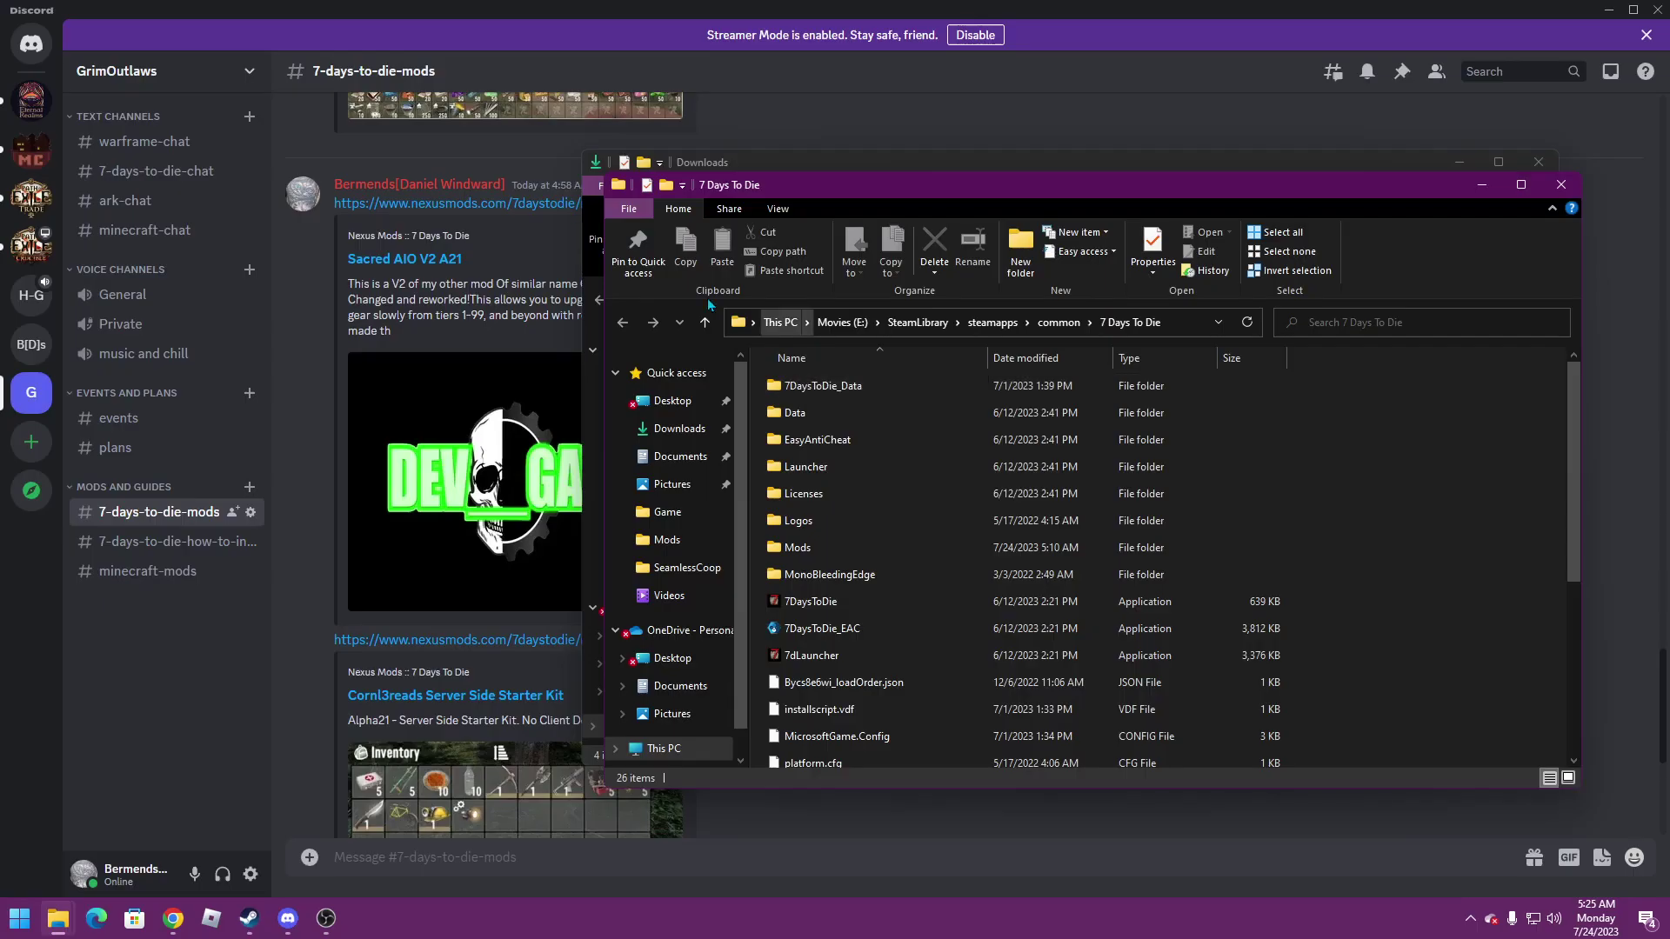
left_click_drag(901, 180, 365, 160)
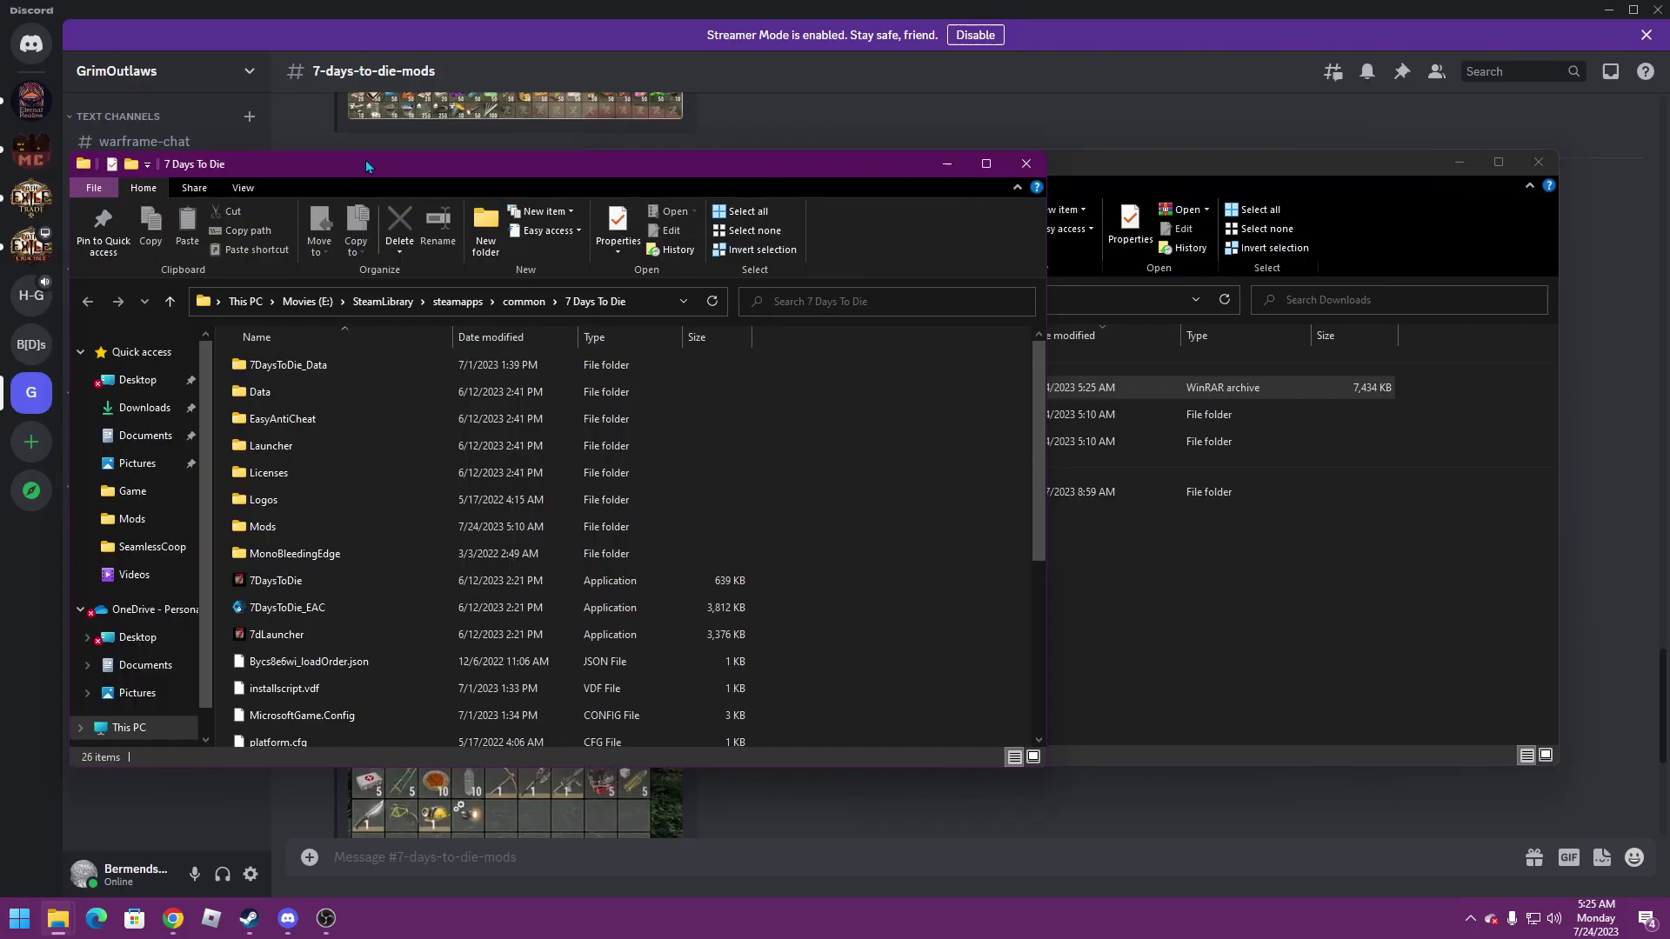
left_click_drag(1343, 164, 1460, 195)
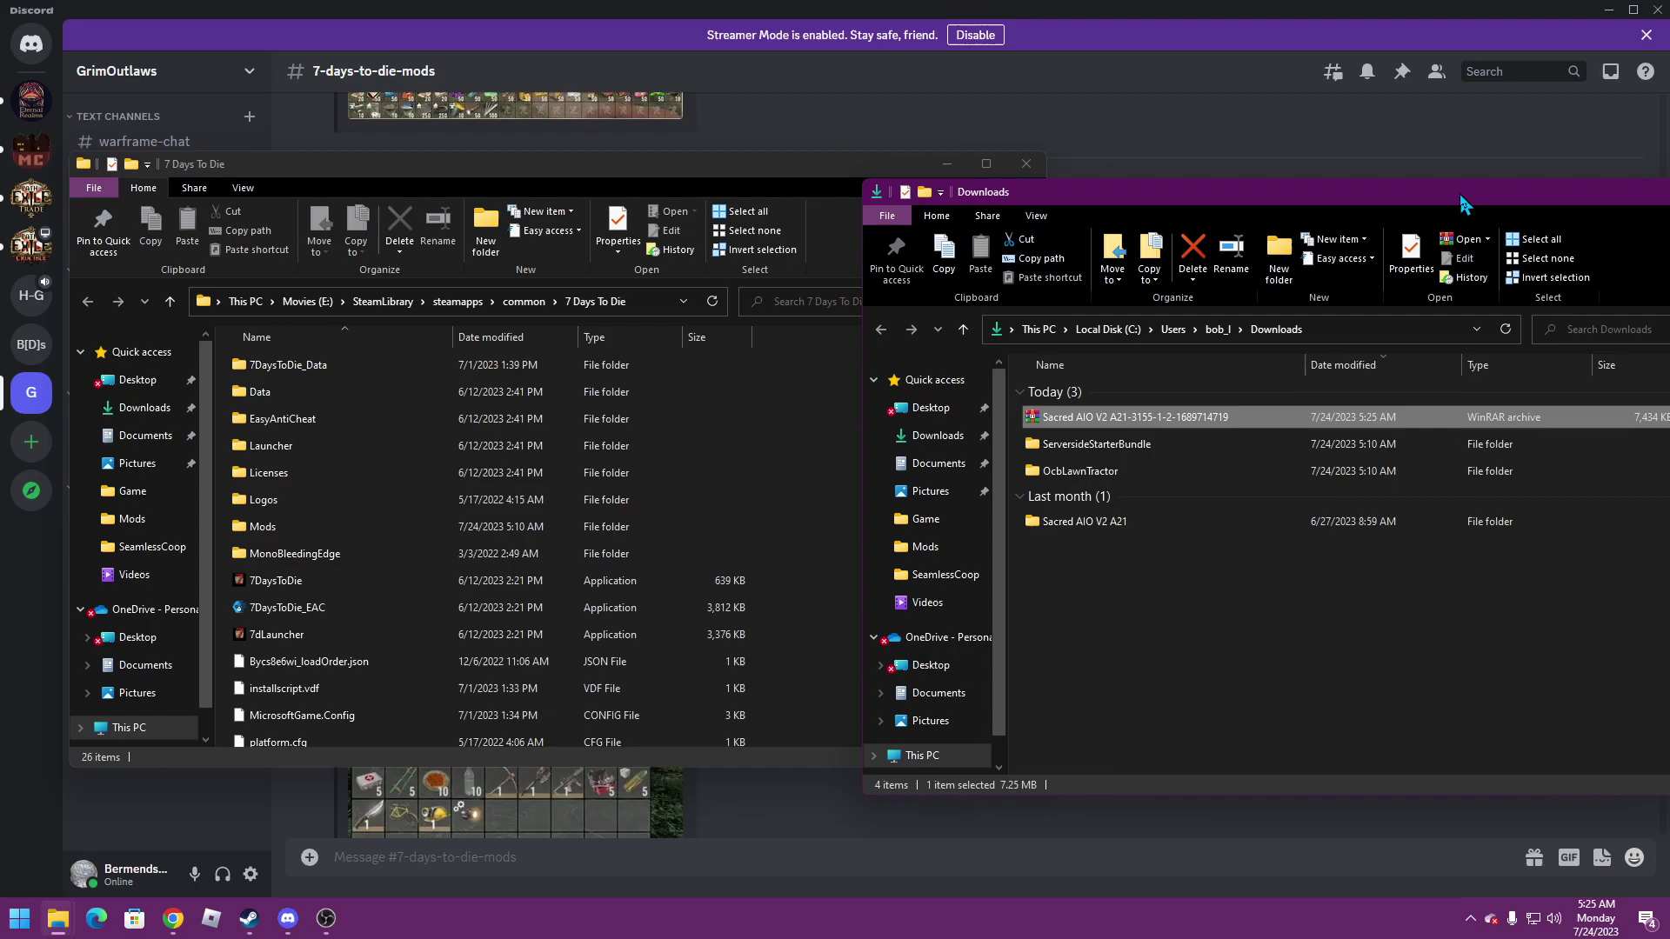
left_click_drag(391, 162, 288, 166)
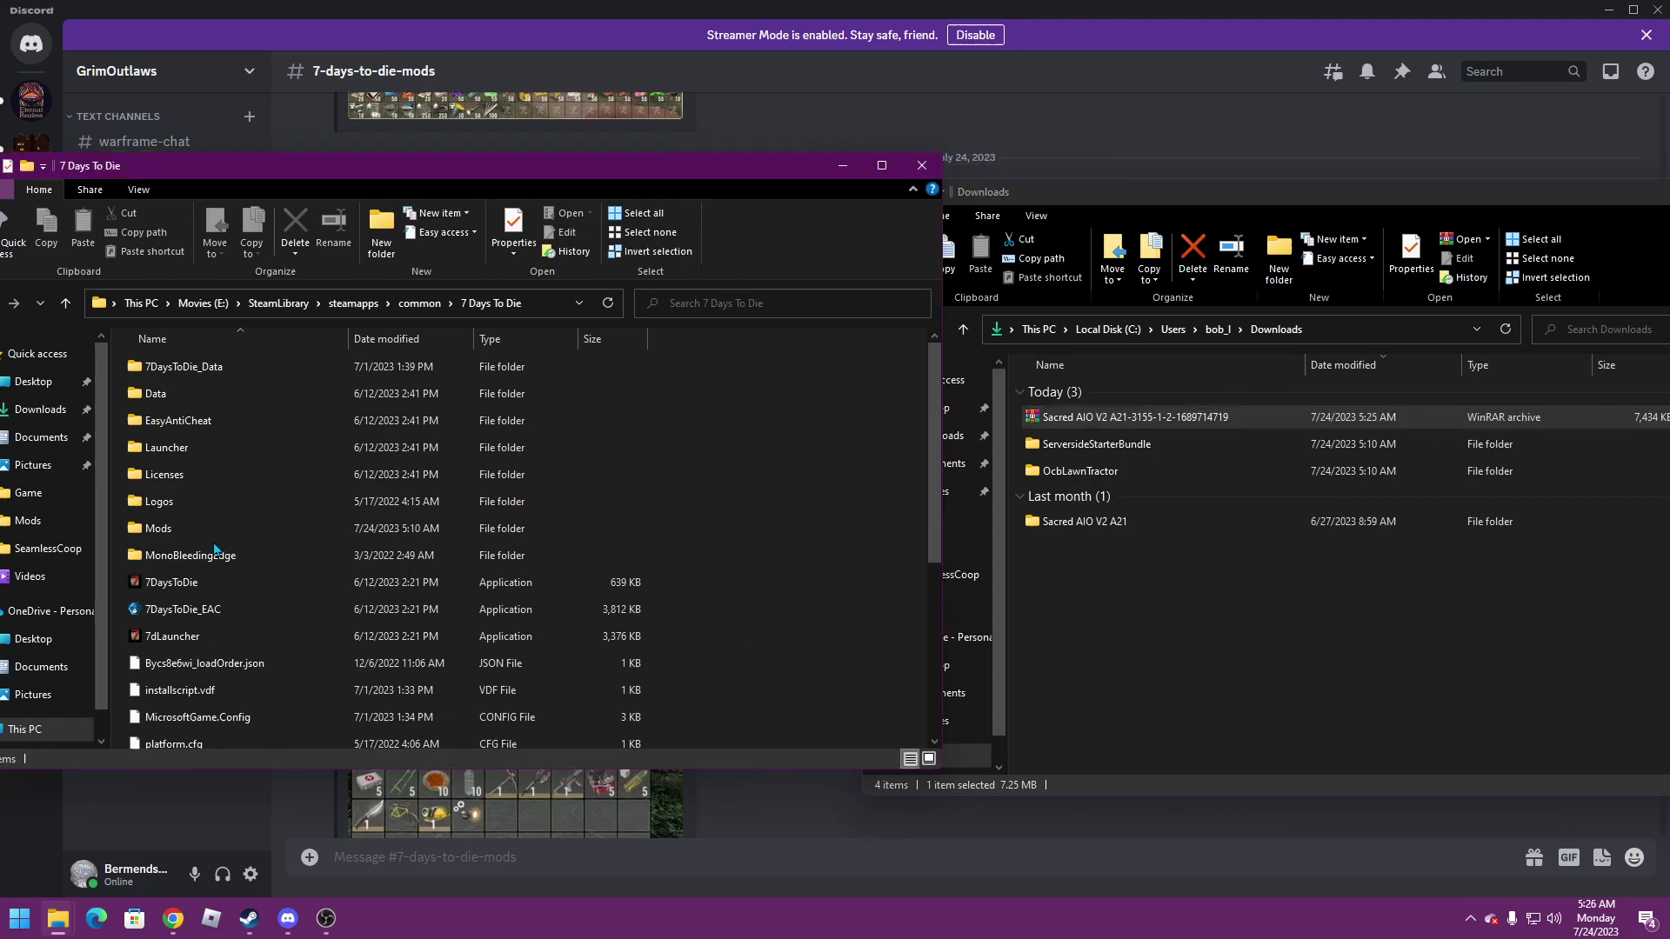
double_click(209, 530)
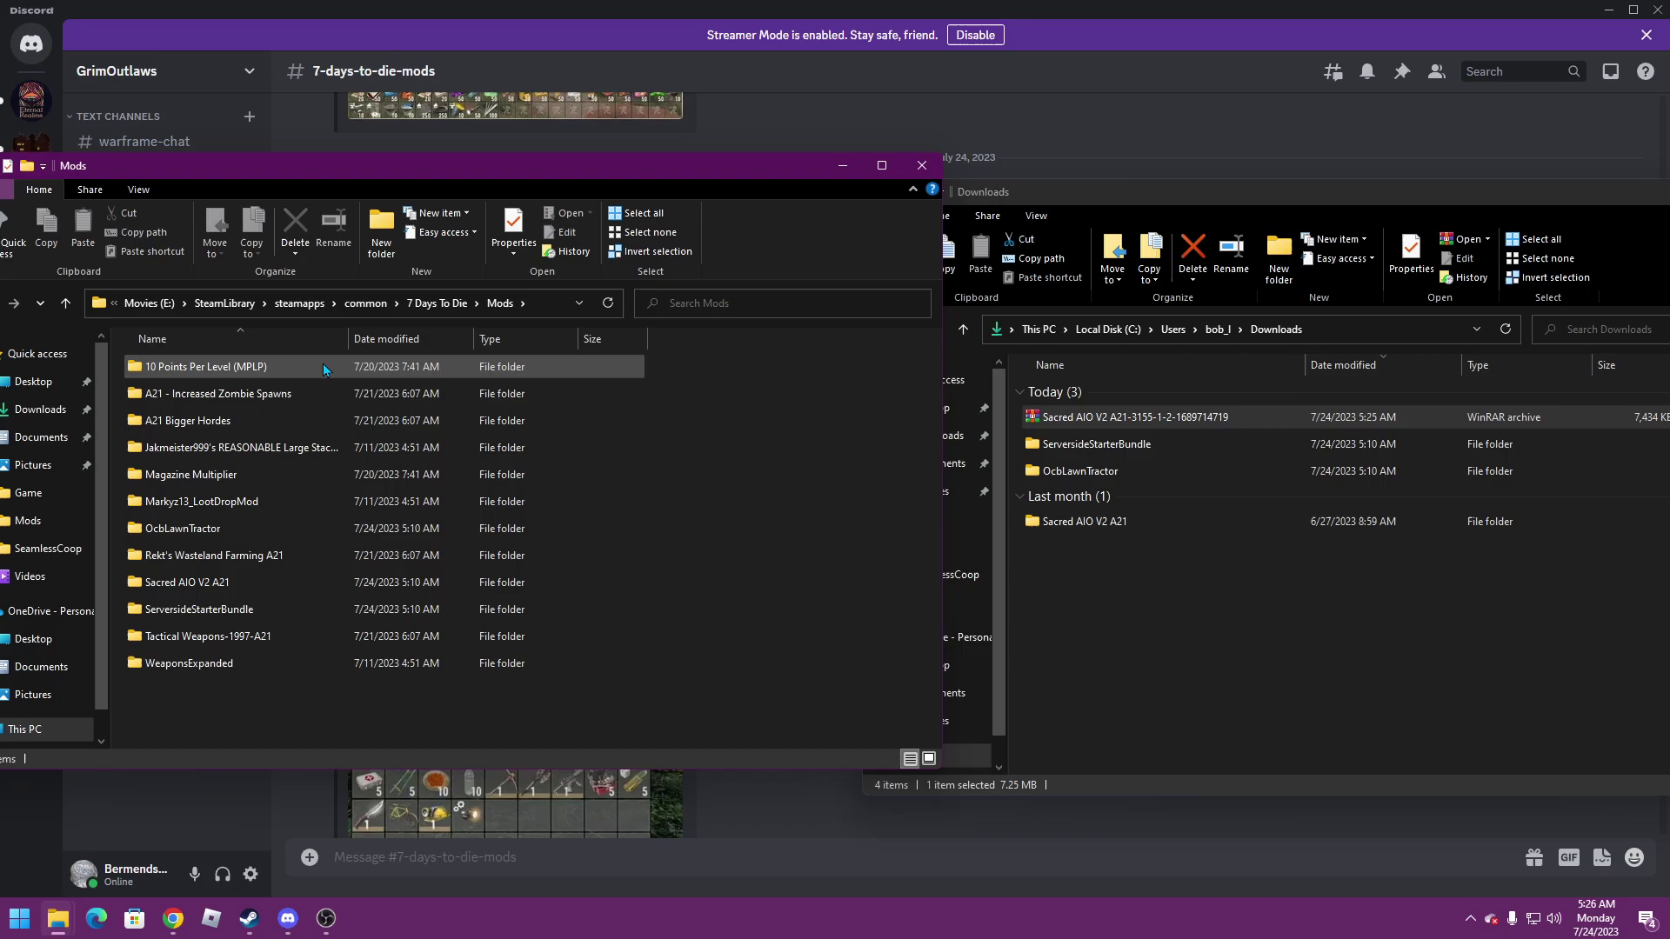
Paste the Sacred AIO V2 A21 folder from Downloads into Mods, replacing existing files.
left_click(1136, 450)
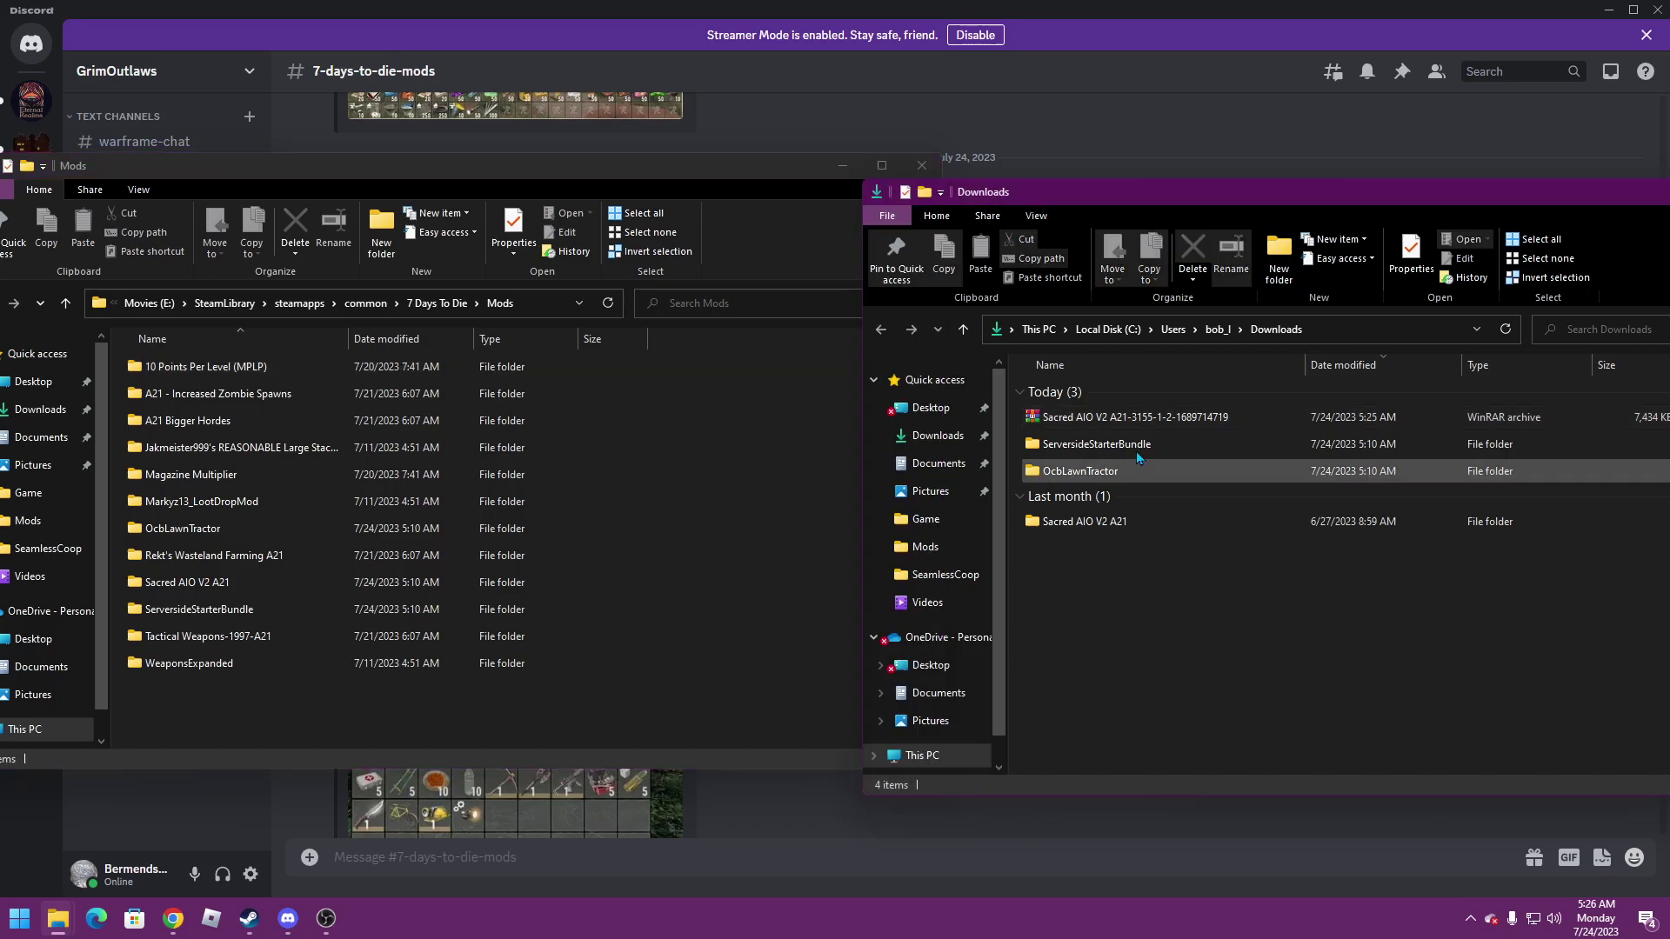
left_click(1070, 522)
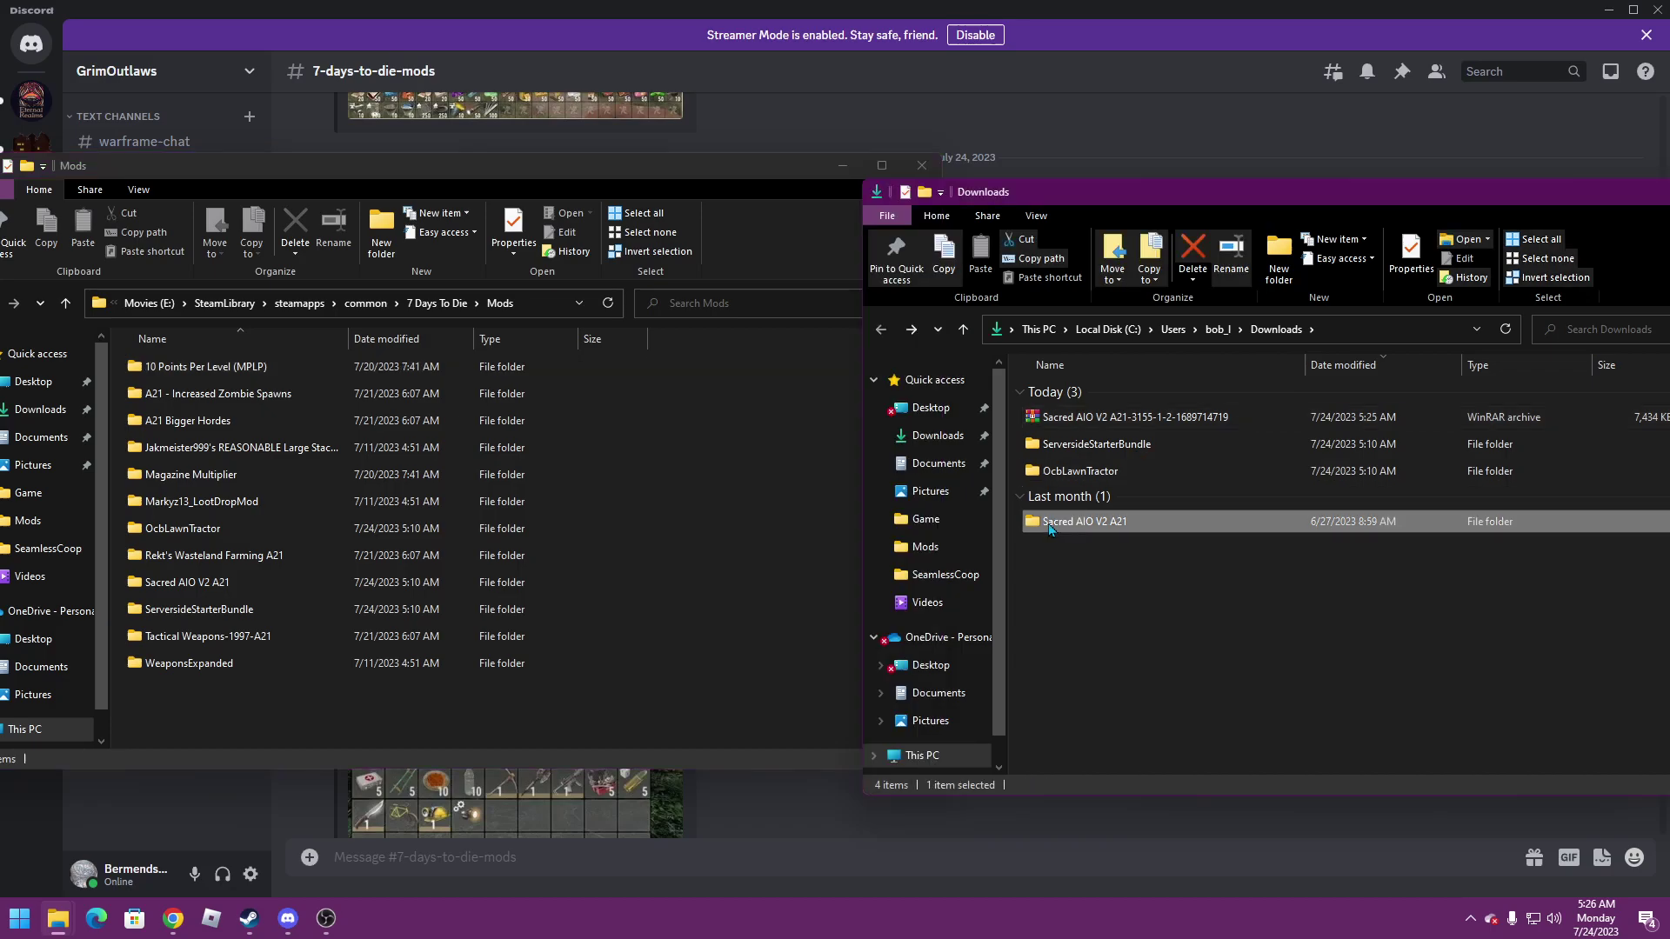
left_click(525, 701)
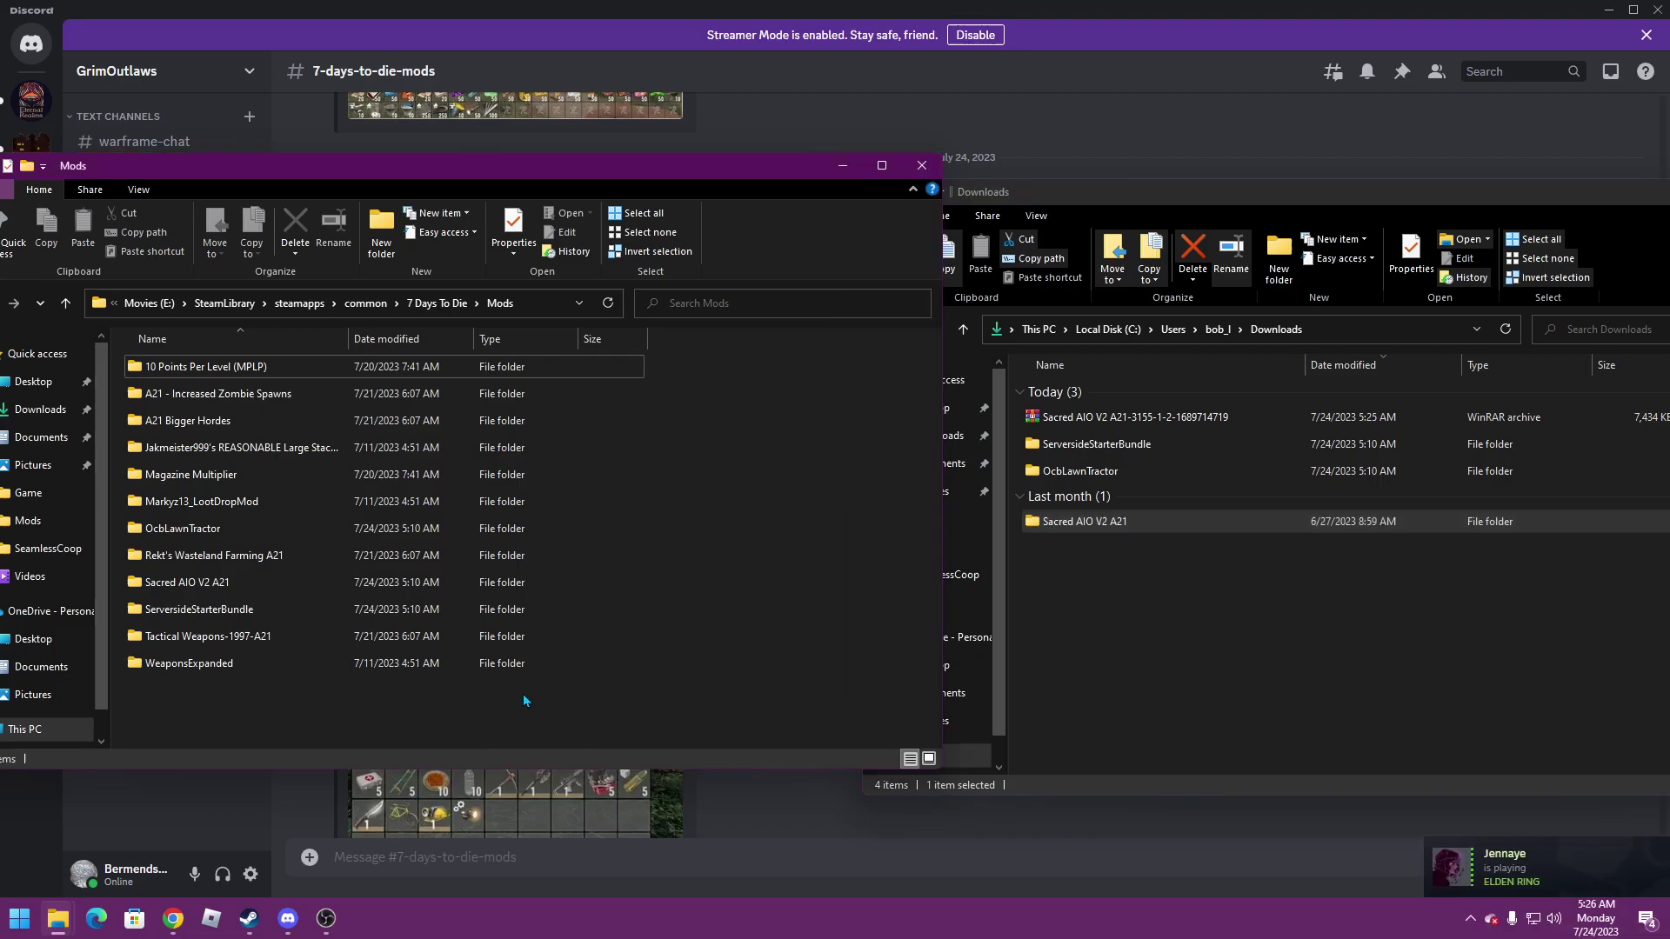
key("ctrl+v")
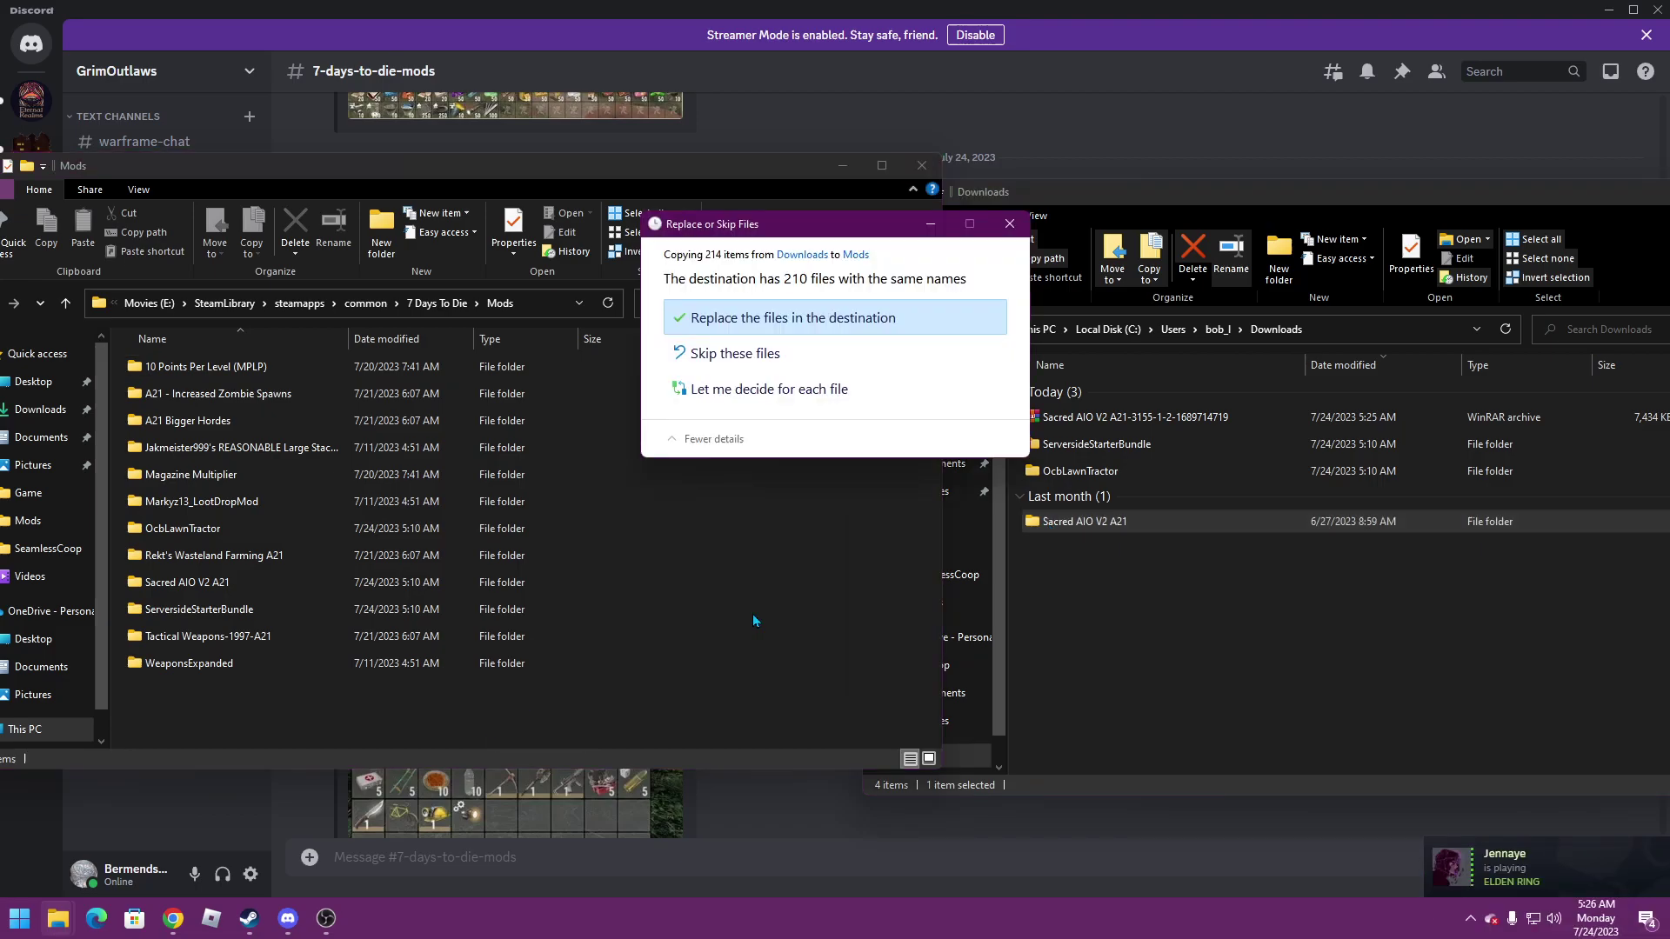
left_click(778, 322)
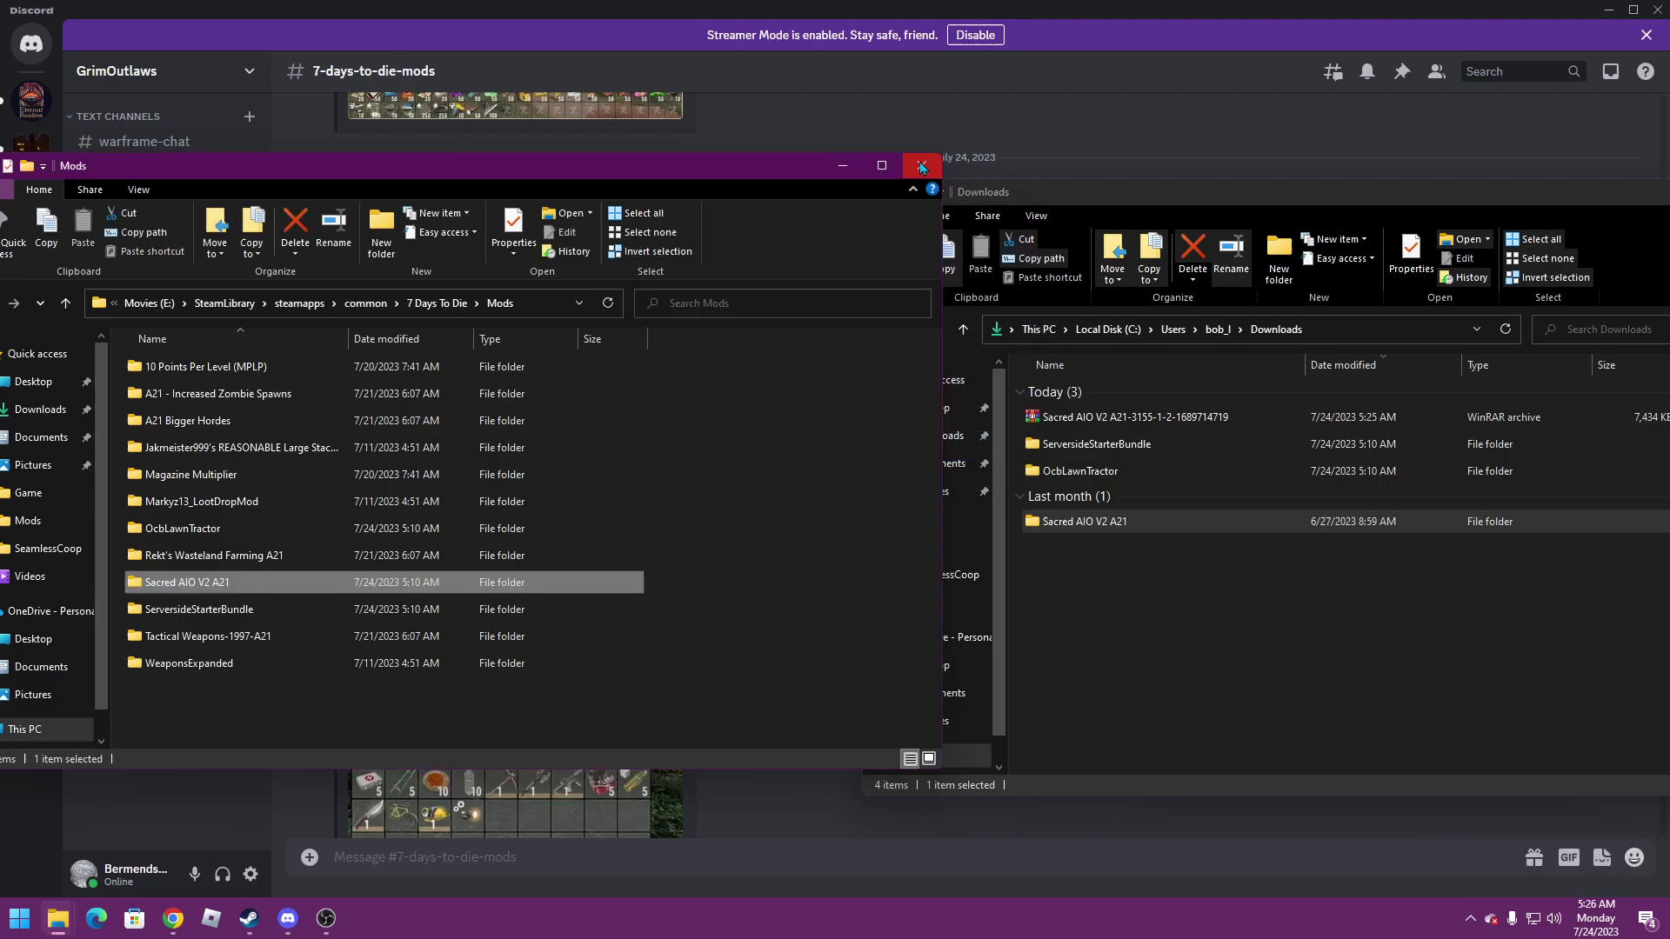
Close the Explorer windows and follow the nexusmods.com/7daystodie/mods/3035 link in #7-days-to-die-mods.
left_click(921, 167)
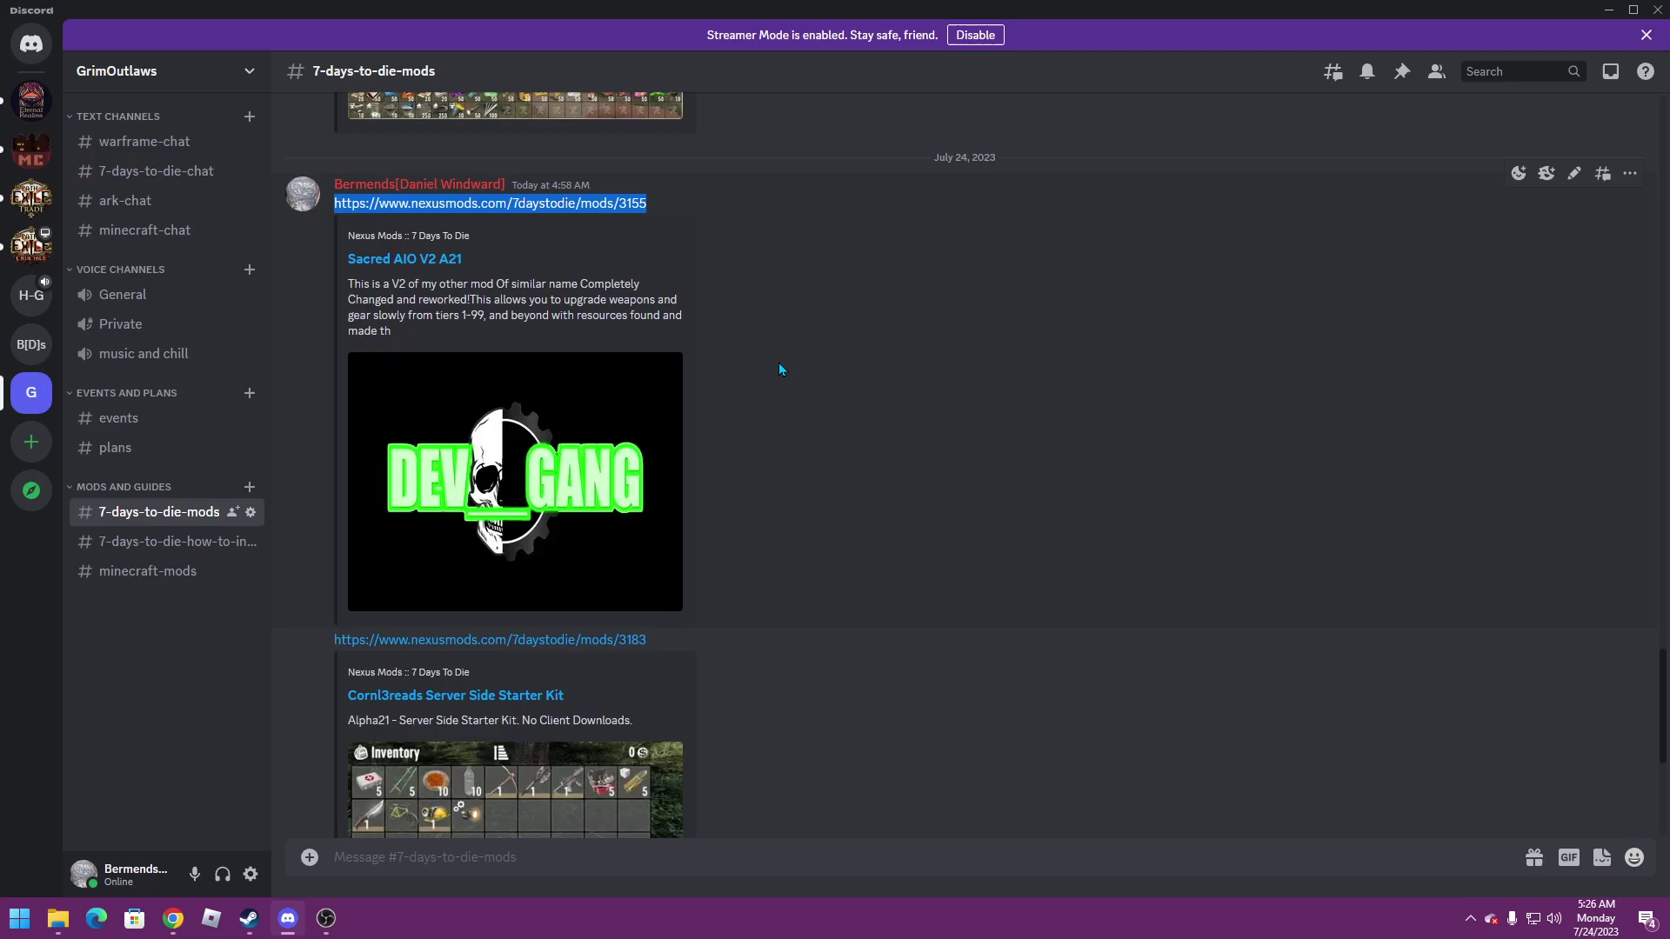
scroll(779, 361, "down", 5)
scroll(720, 487, "down", 5)
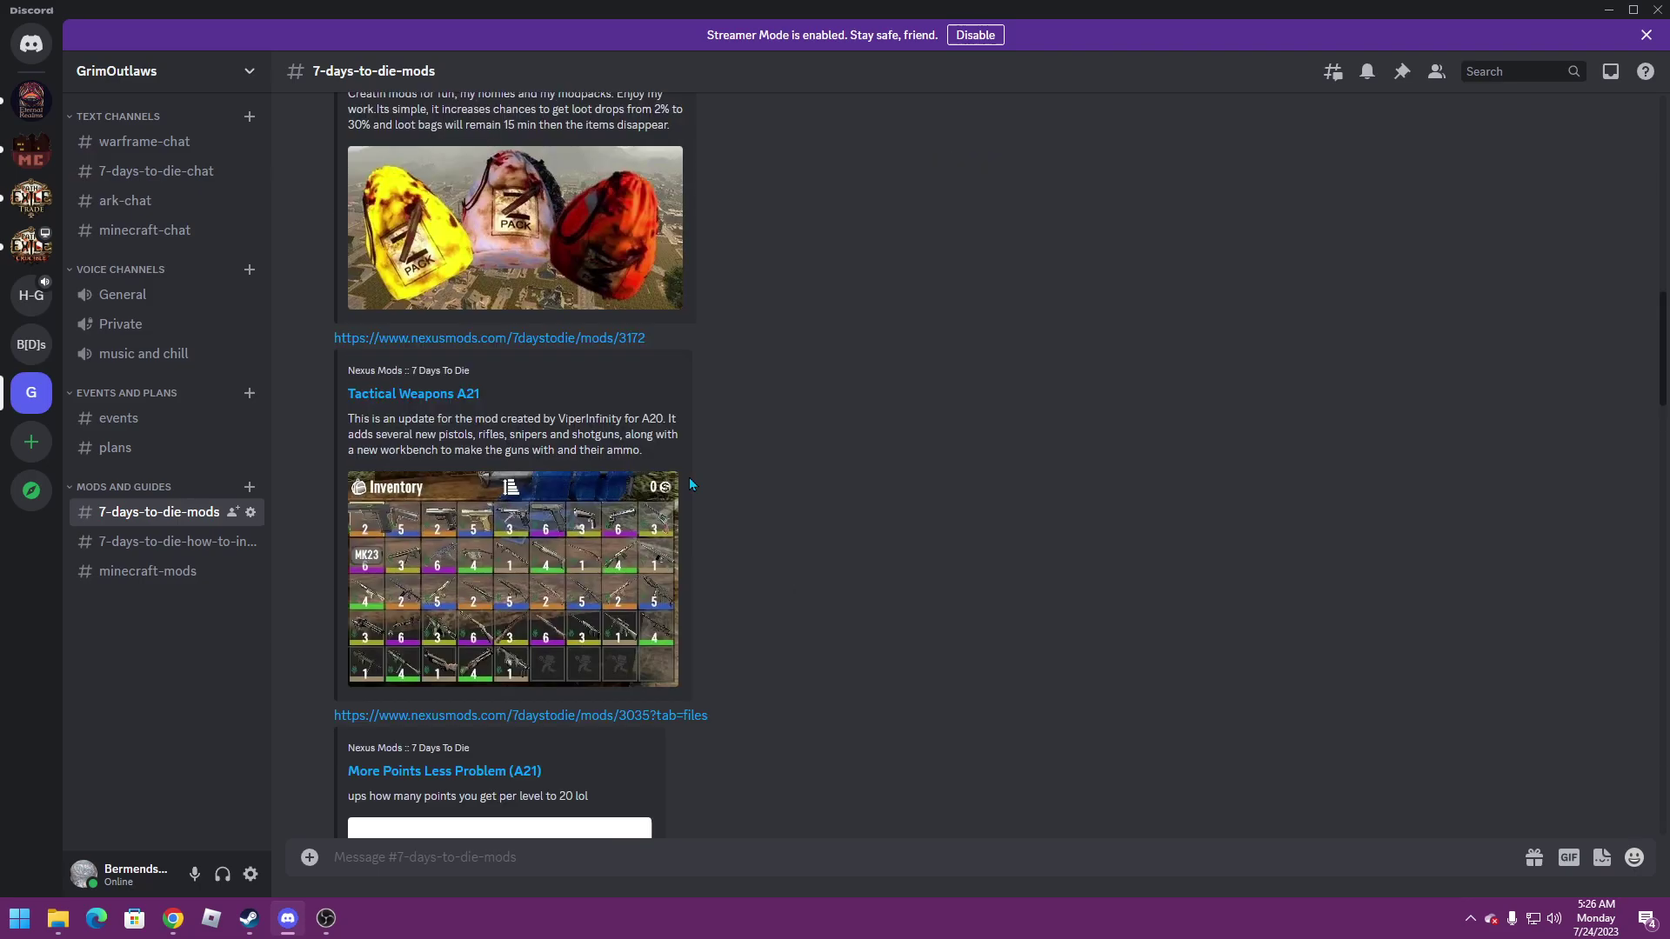
scroll(689, 478, "up", 10)
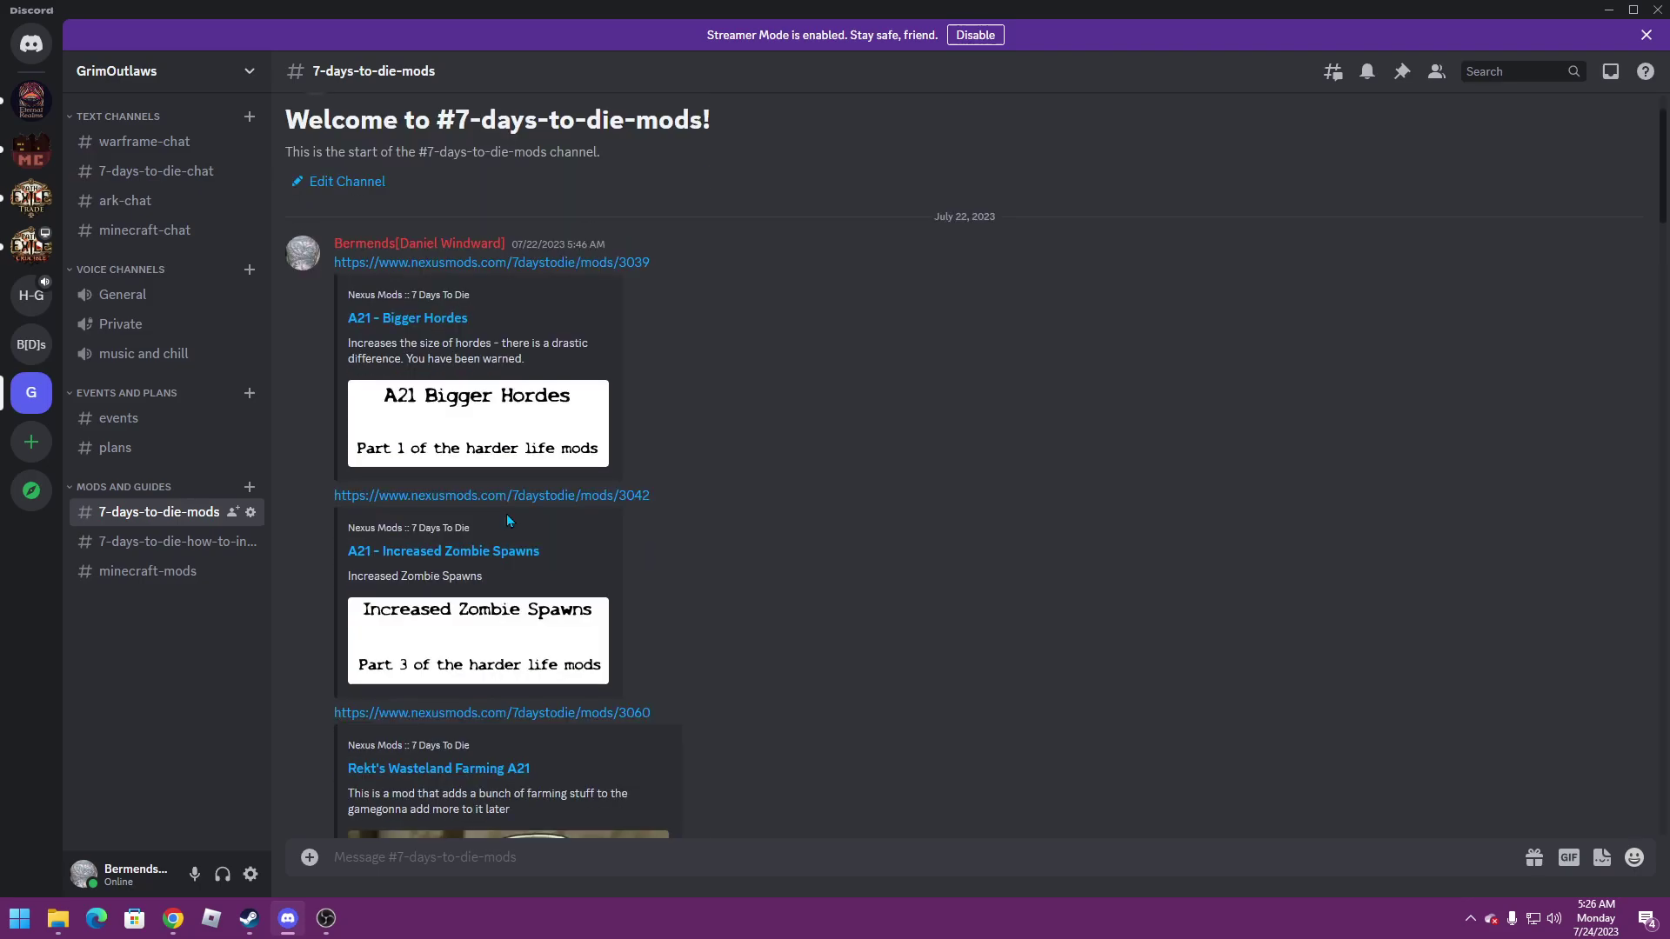
scroll(506, 514, "down", 8)
scroll(463, 509, "down", 1)
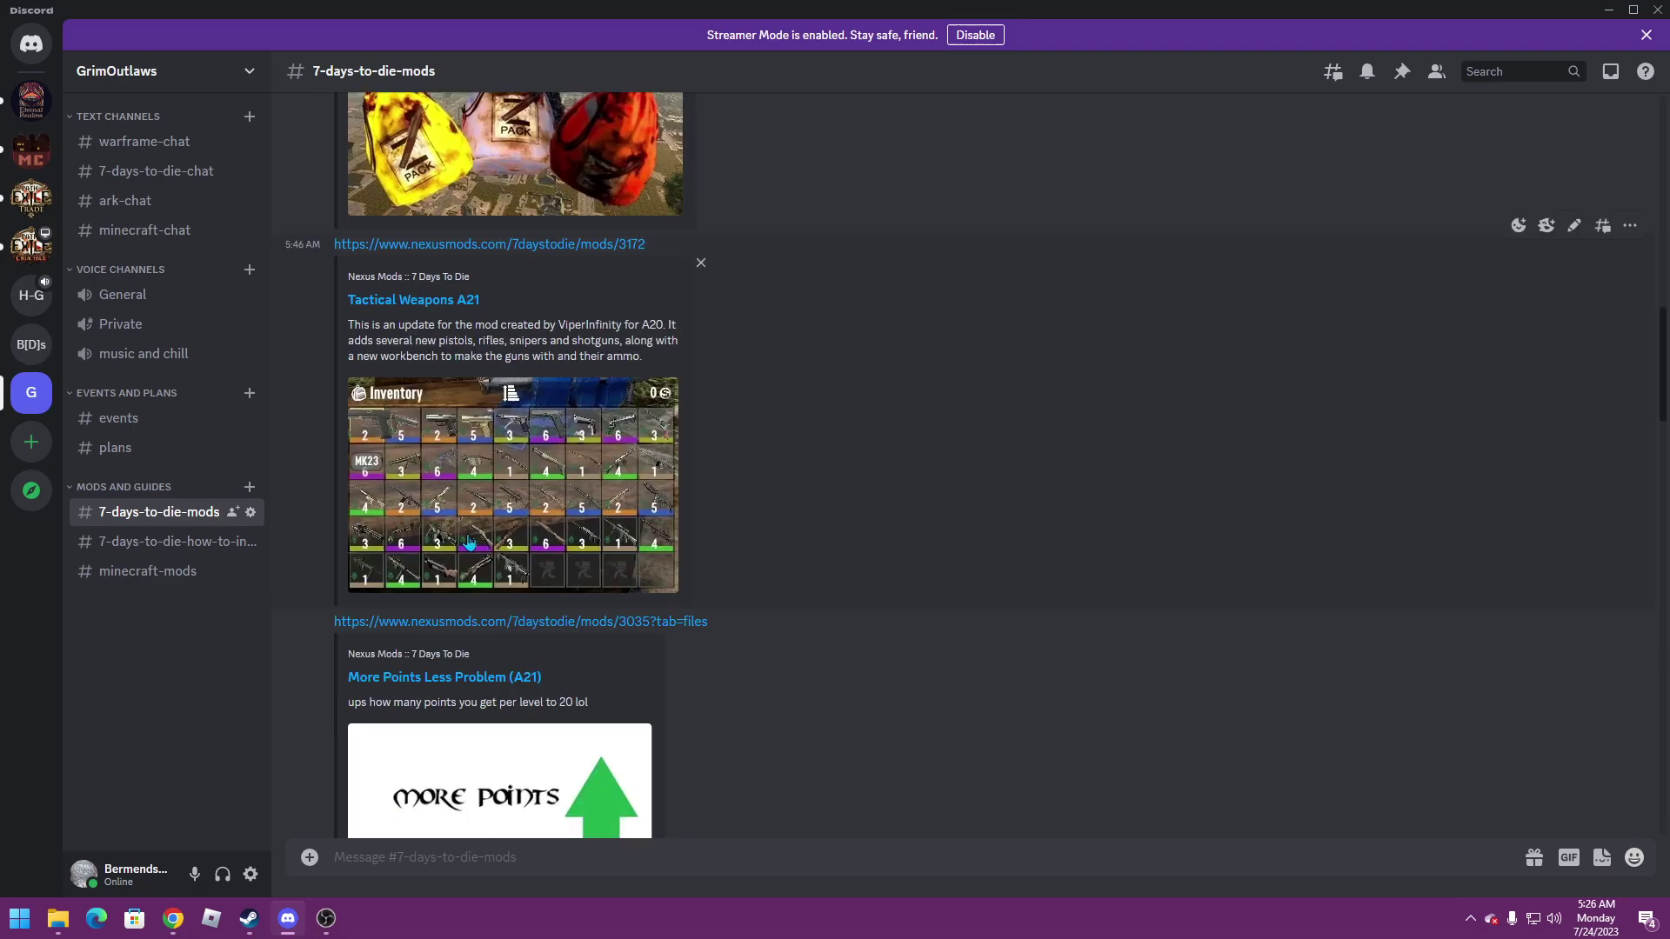
scroll(470, 545, "down", 4)
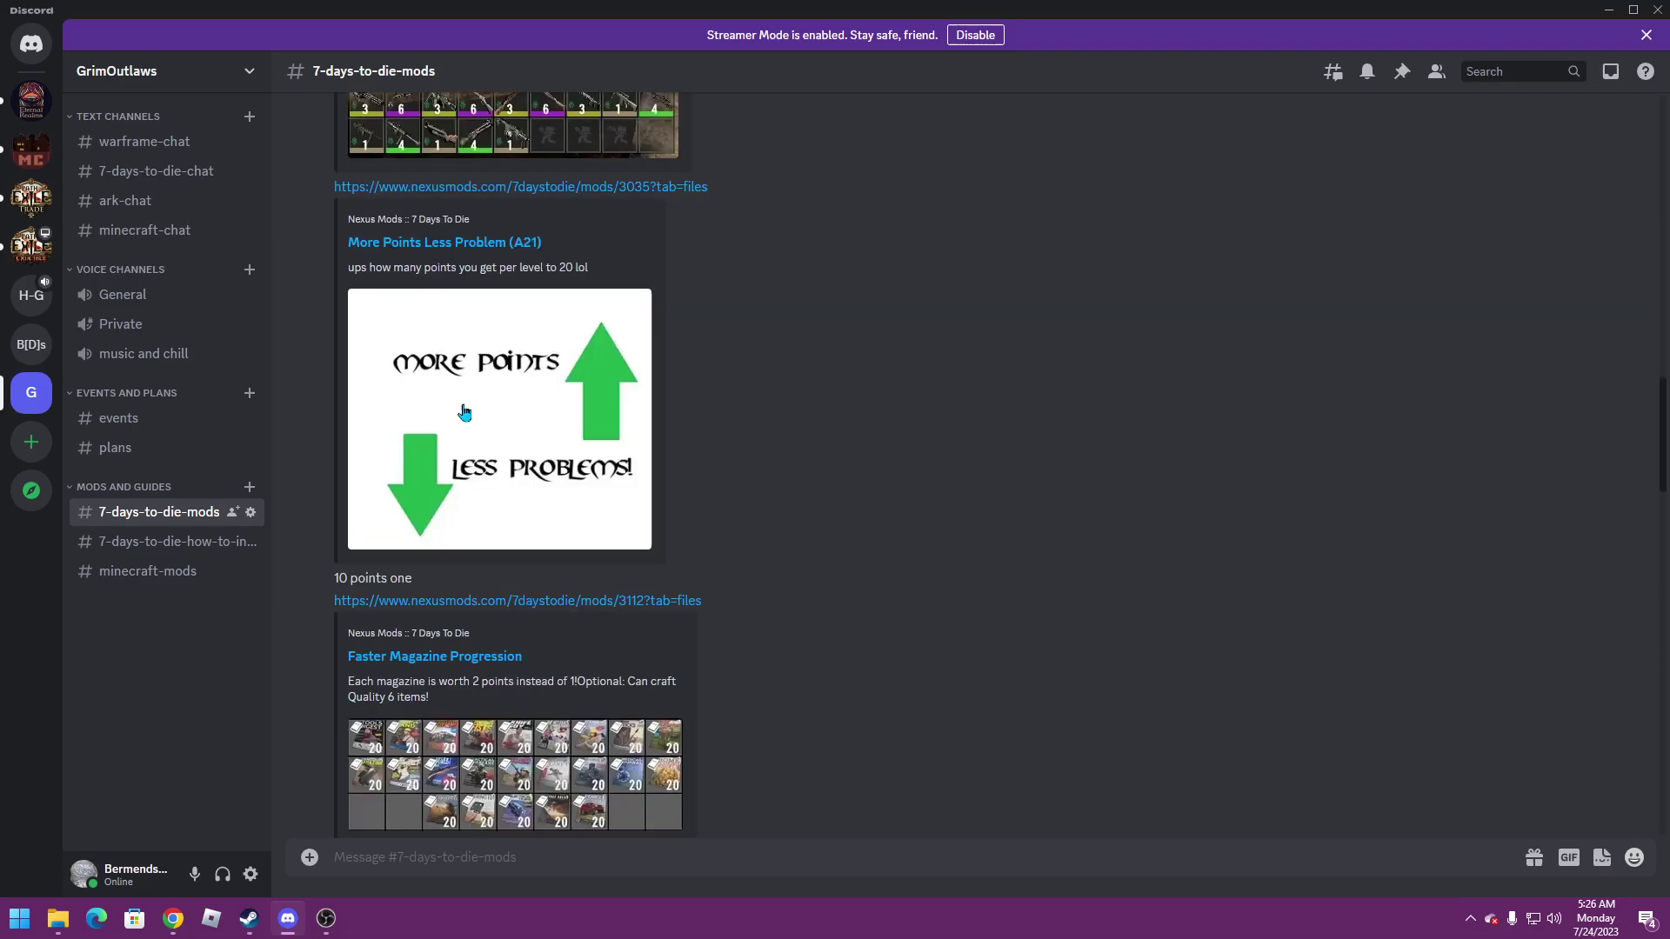
left_click(520, 187)
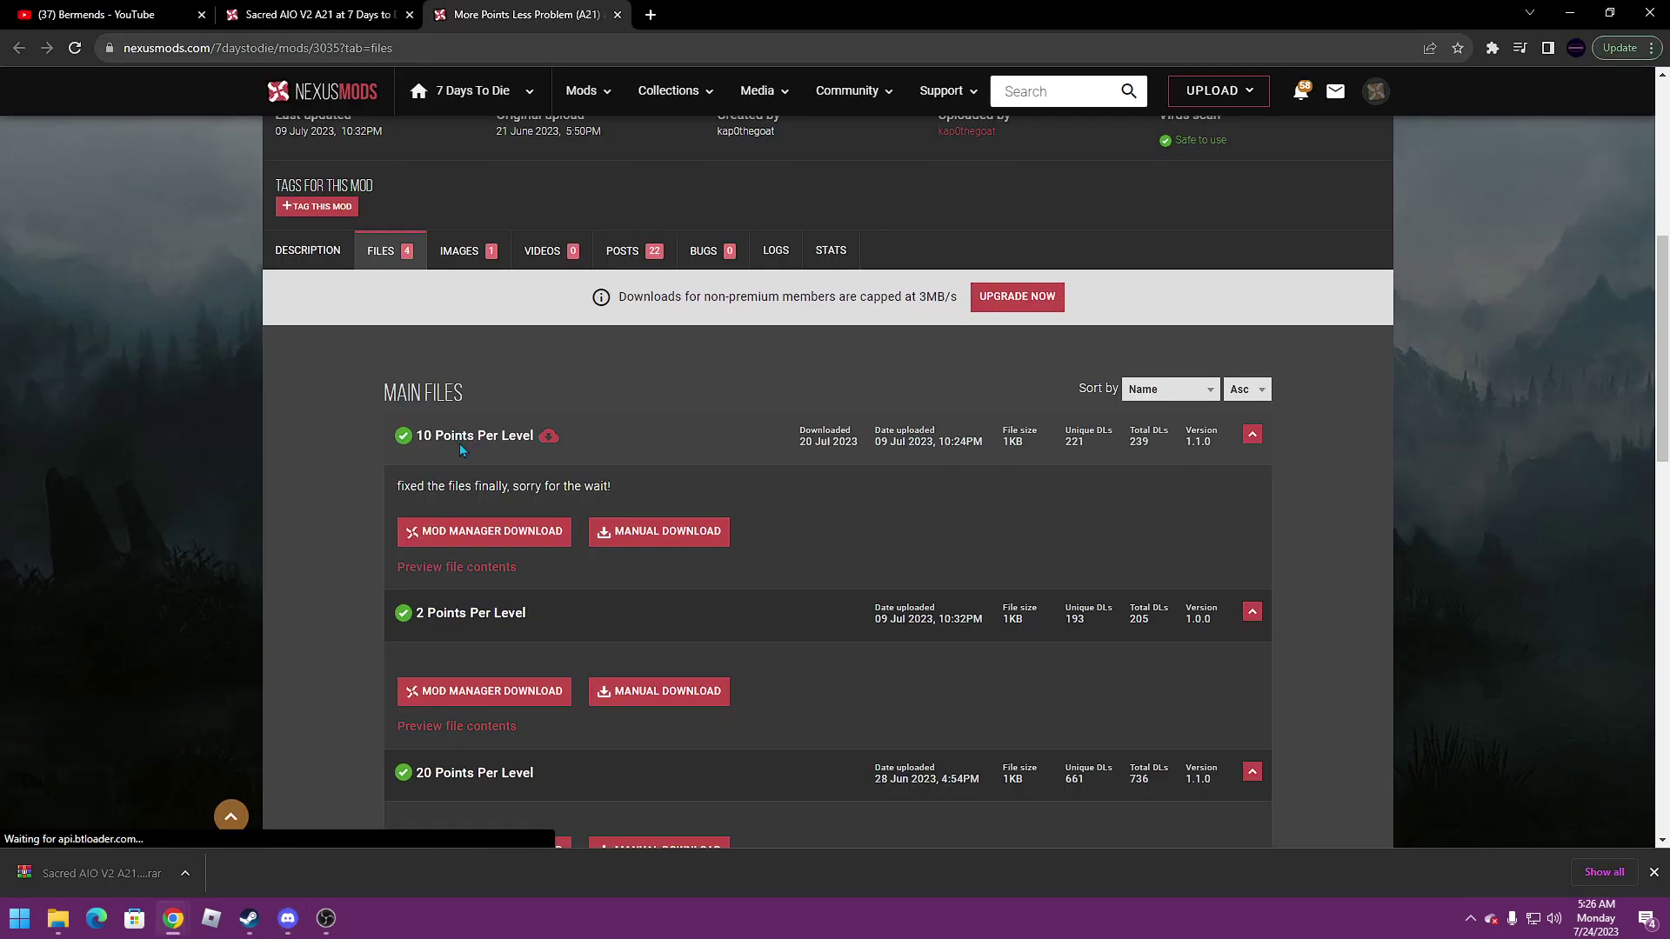
scroll(460, 442, "down", 2)
scroll(476, 575, "down", 1)
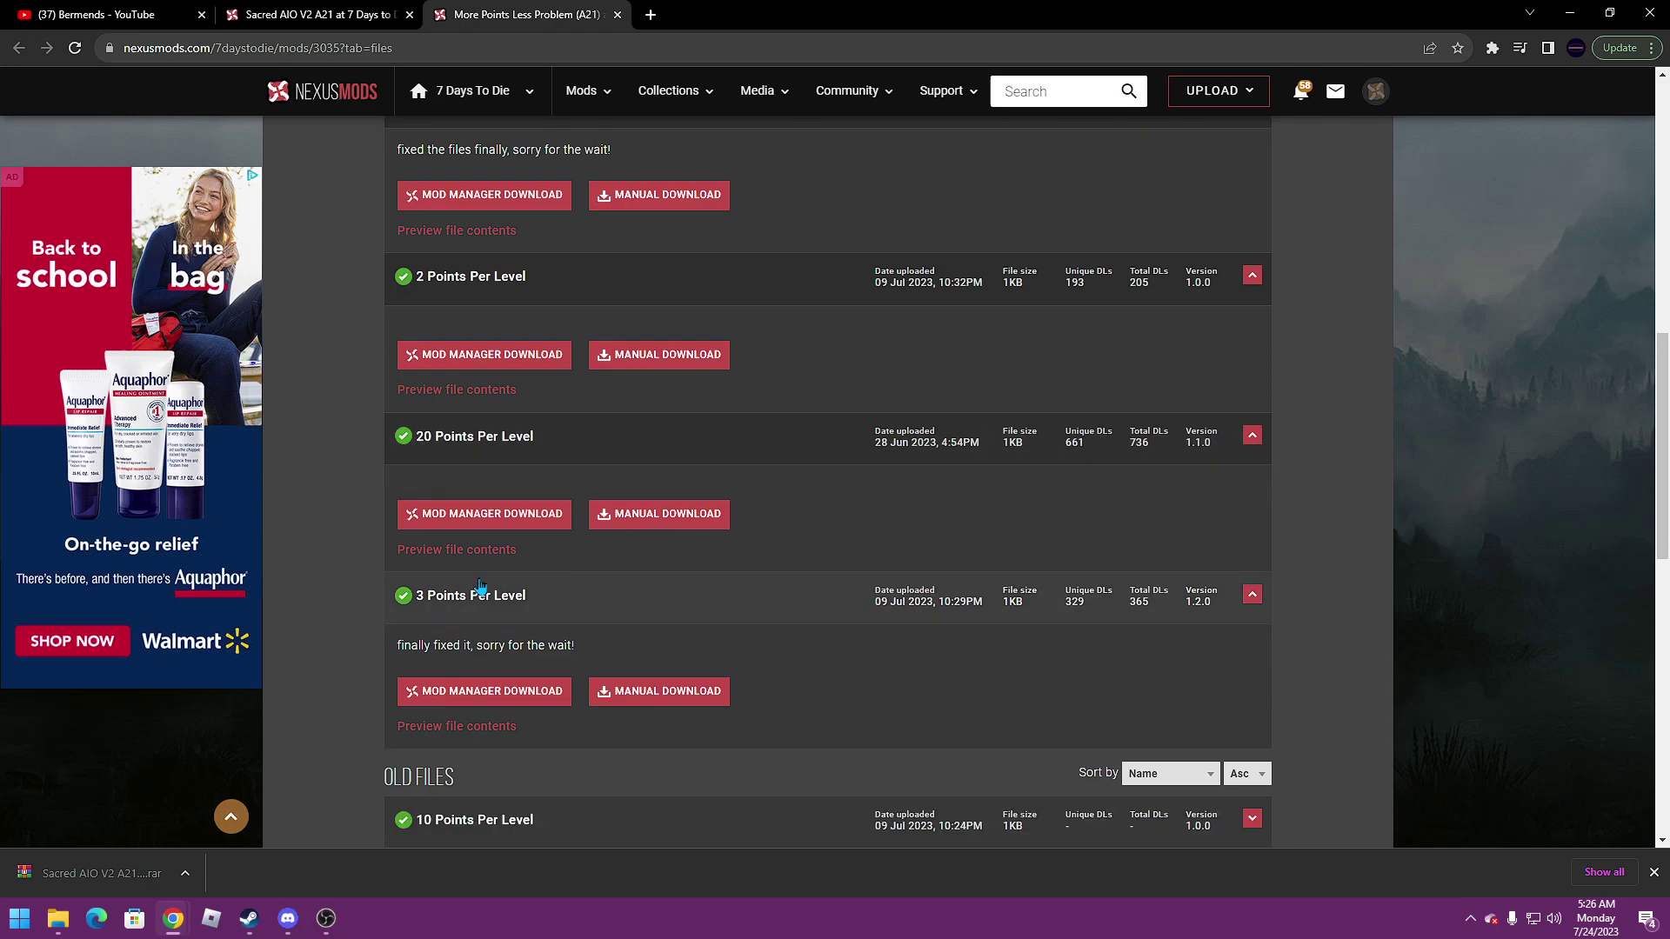
scroll(480, 585, "up", 1)
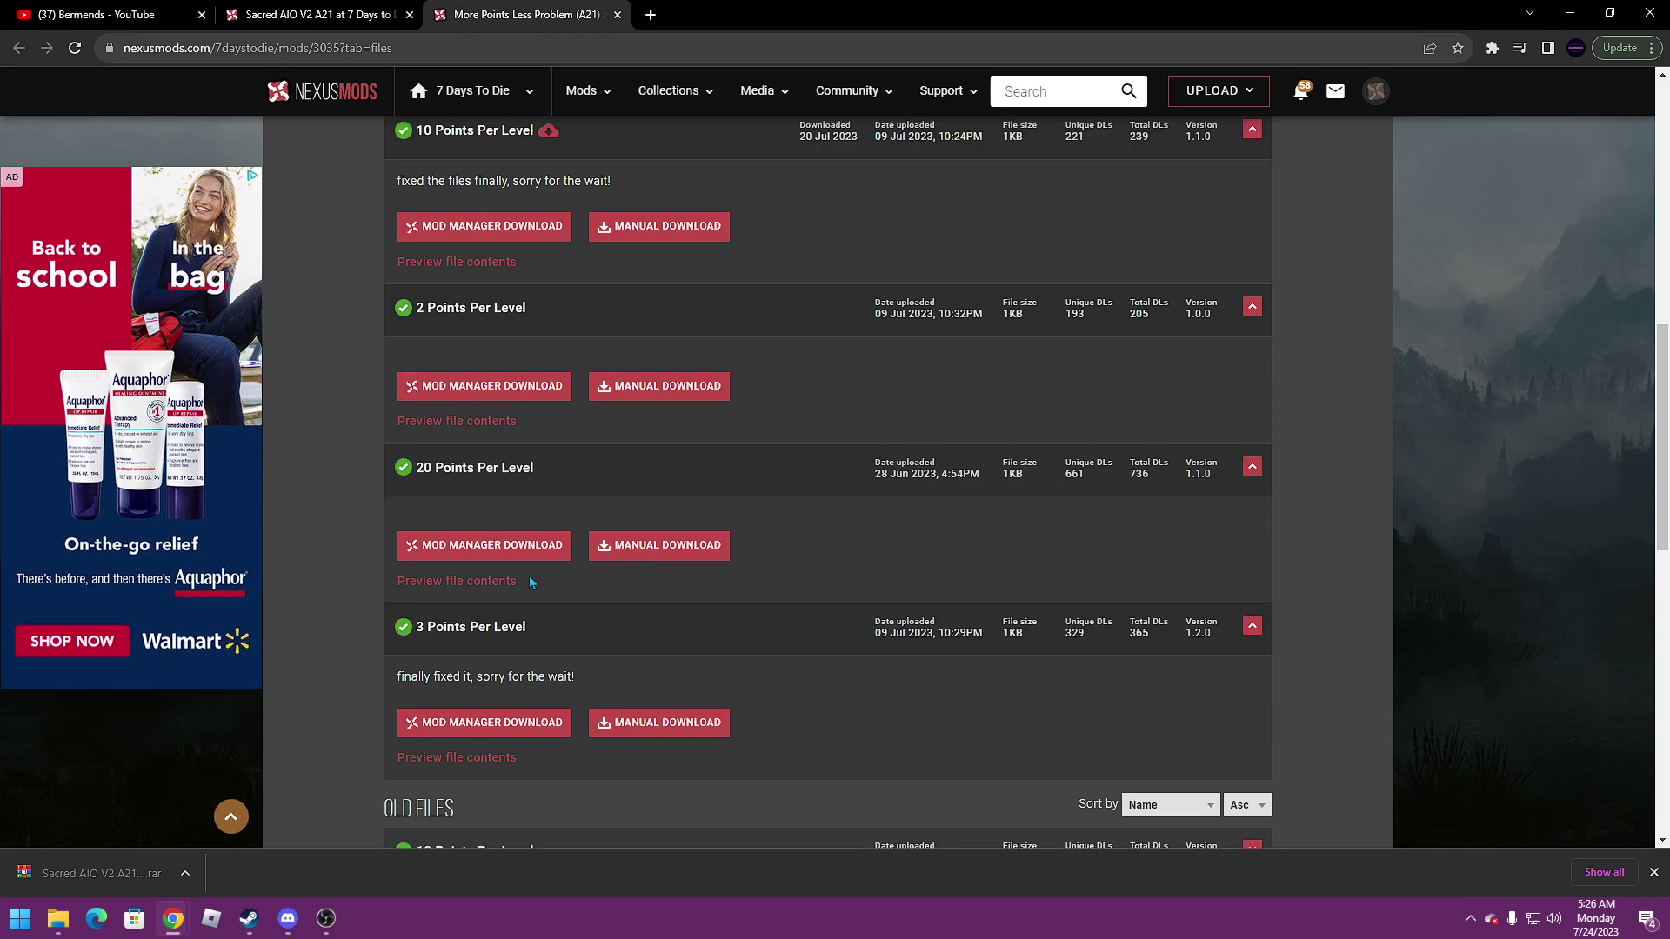
scroll(529, 576, "down", 1)
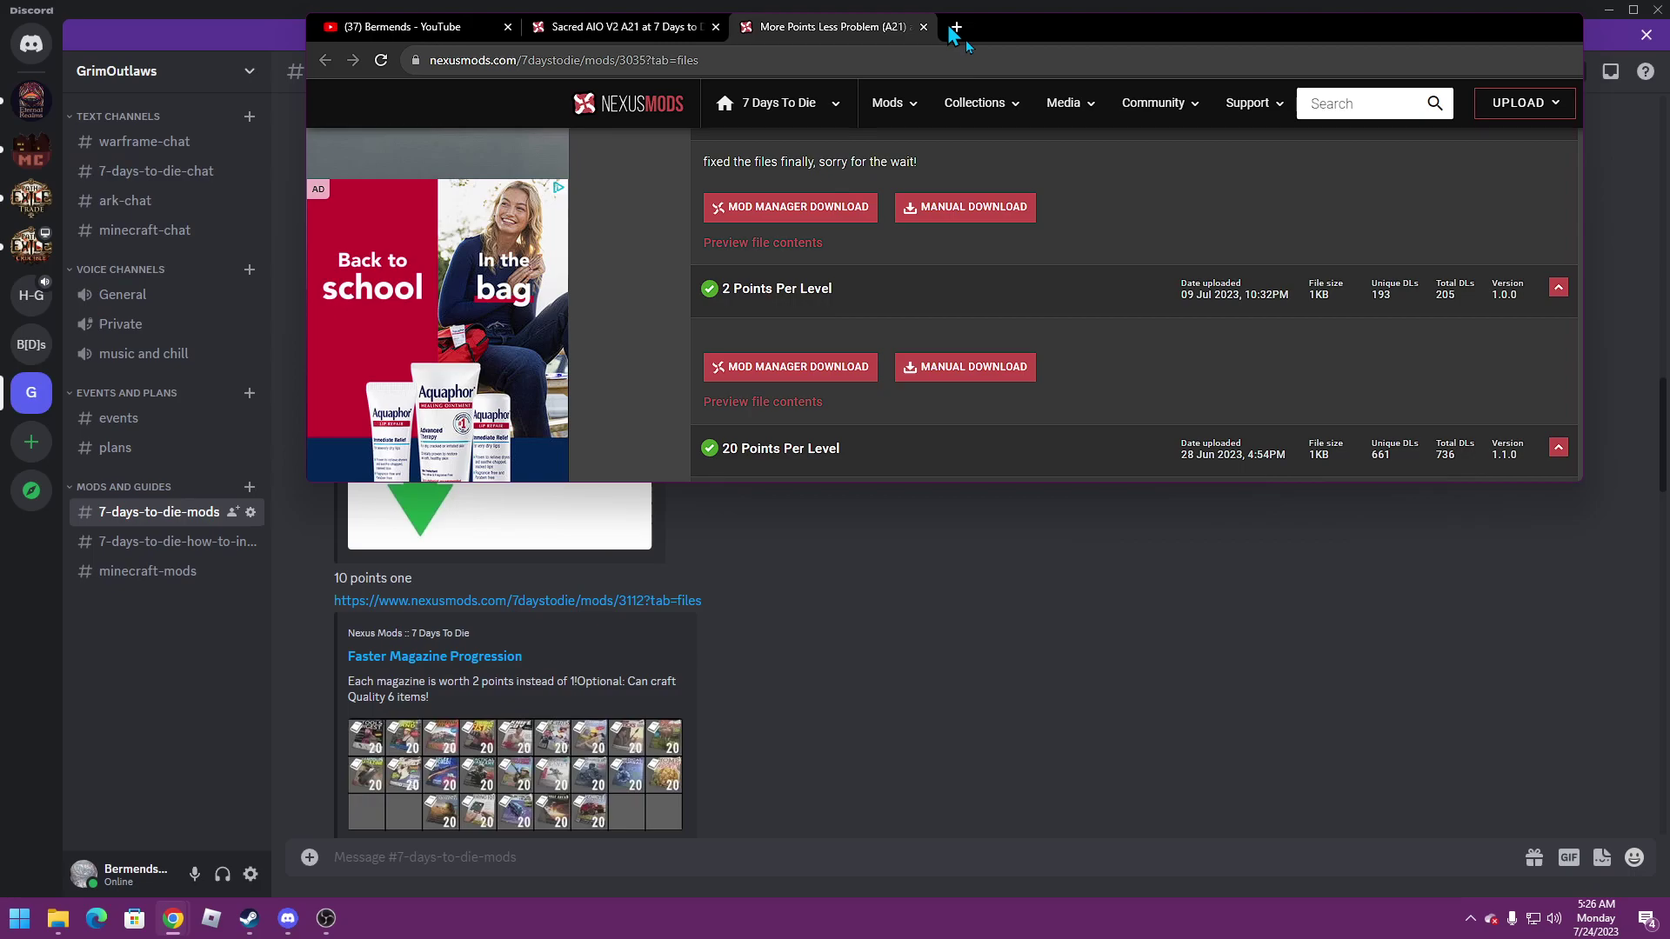
Maximize Chrome, open 10 Points Per Level's manual download, then close the More Points Less Problem tab.
left_click_drag(957, 37, 957, 0)
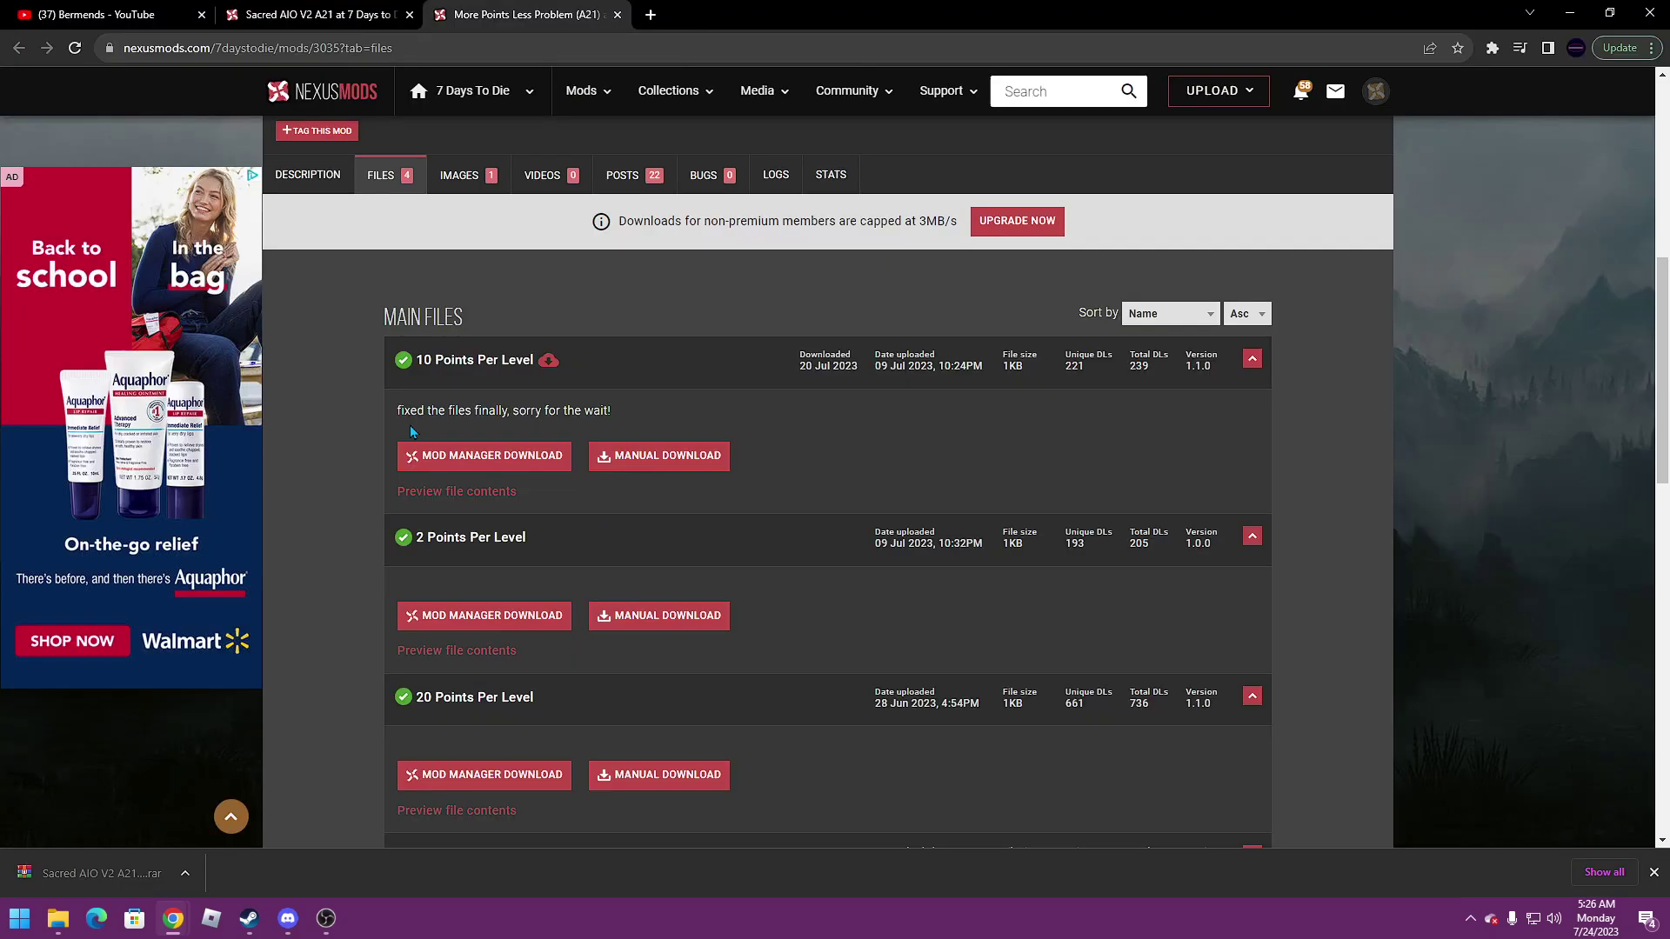
left_click(659, 454)
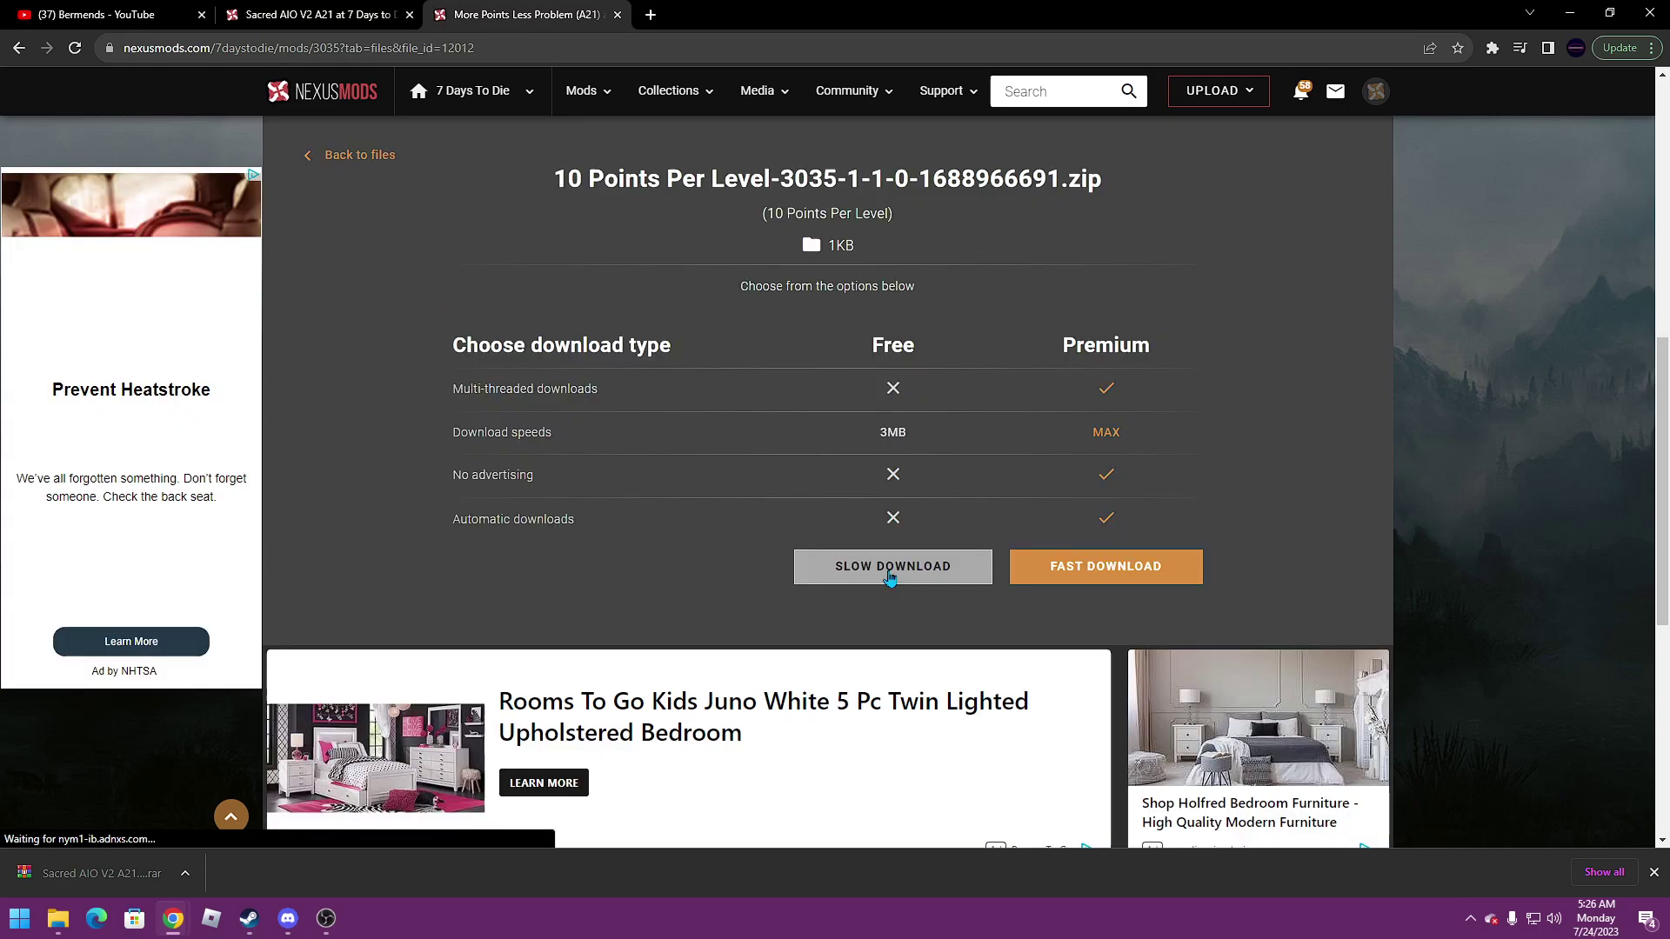
left_click(615, 15)
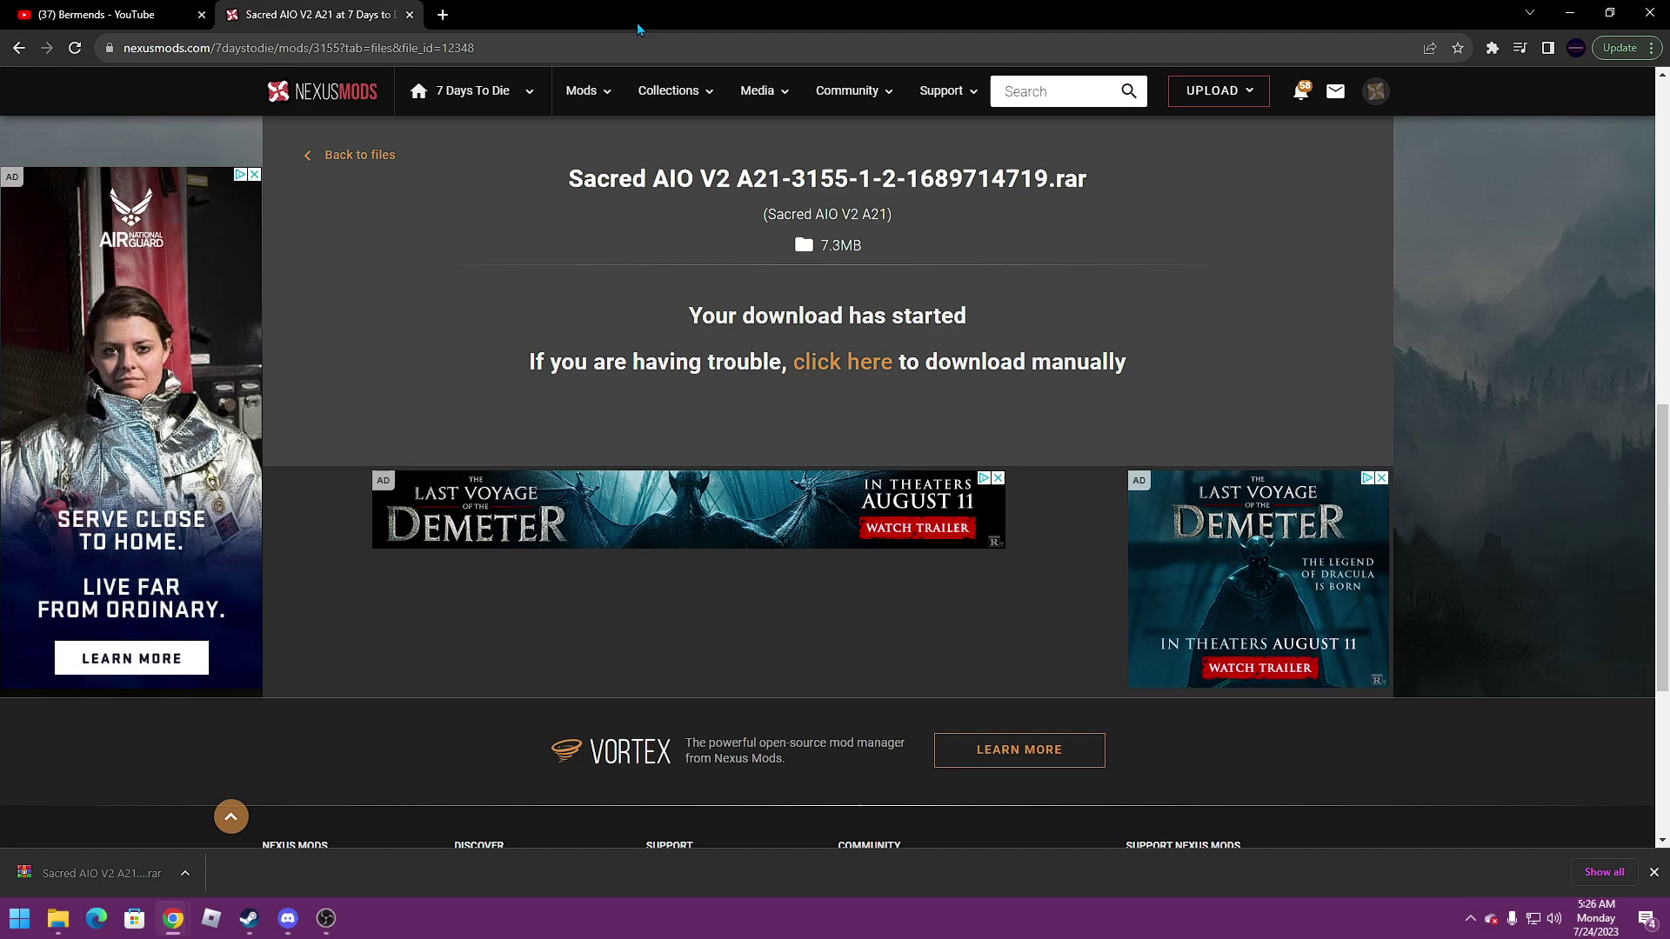